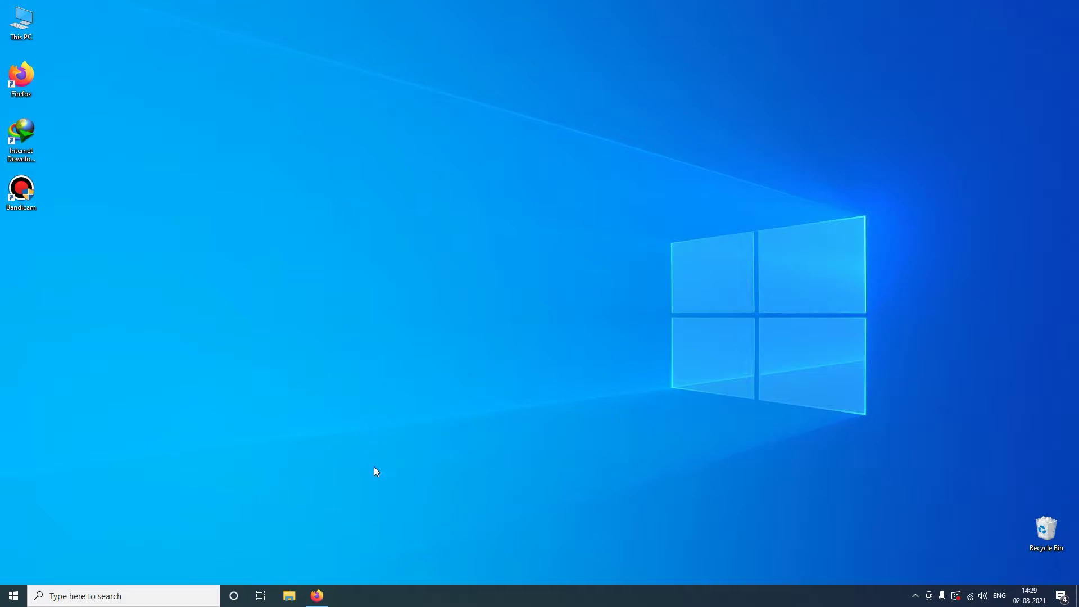
Switch to Firefox and search Google for "sp flash tool"
{"action": "left_click", "coordinate": [317, 596]}
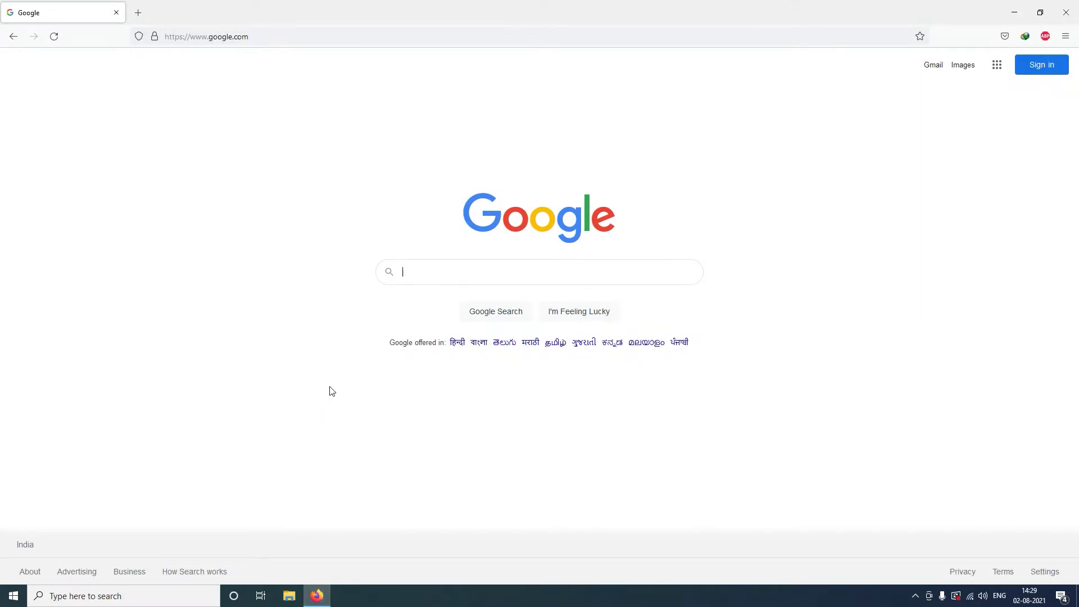
{"action": "left_click", "coordinate": [444, 276]}
{"action": "type", "text": "s"}
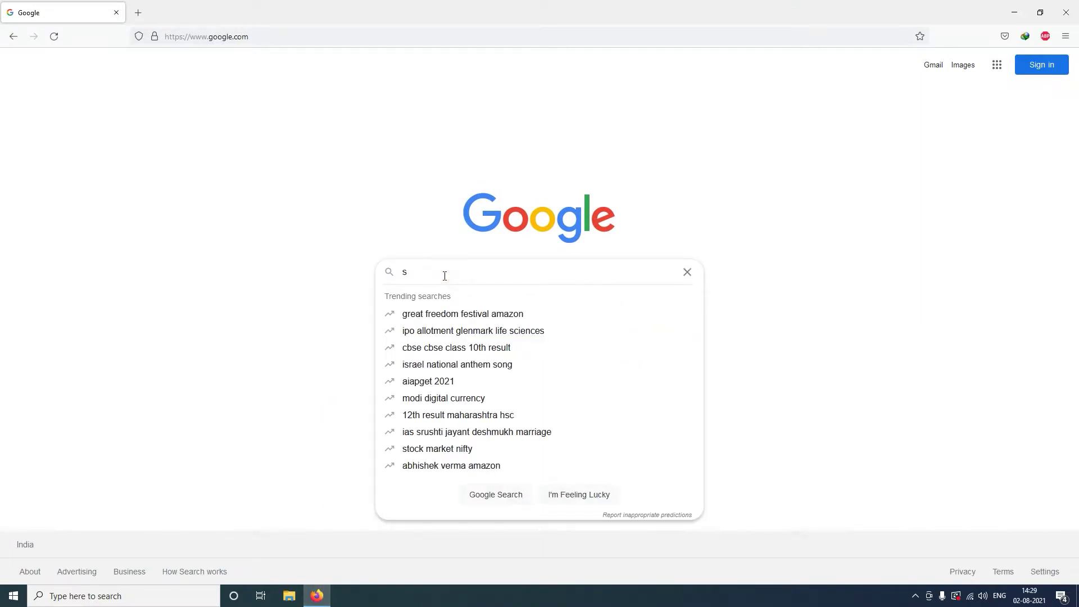
{"action": "type", "text": "p flas"}
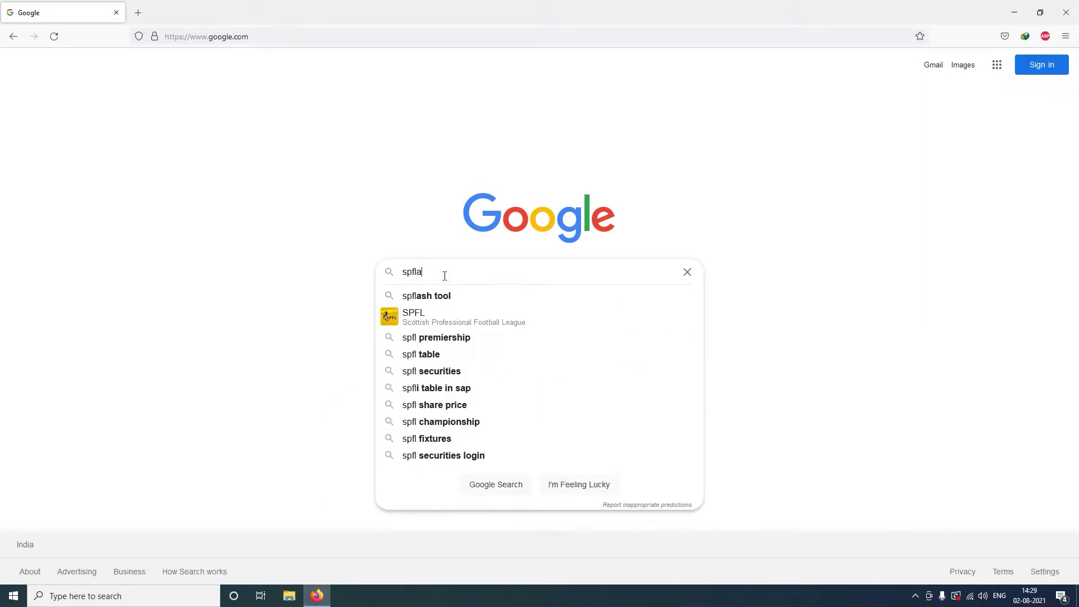
{"action": "type", "text": "h too"}
{"action": "key", "text": "Down"}
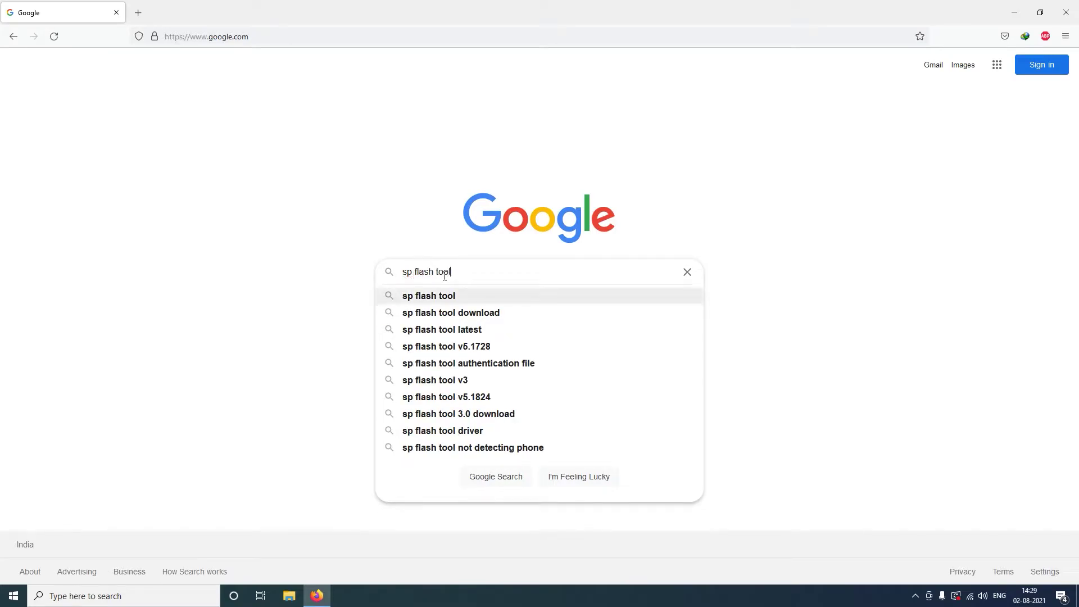
{"action": "key", "text": "Return"}
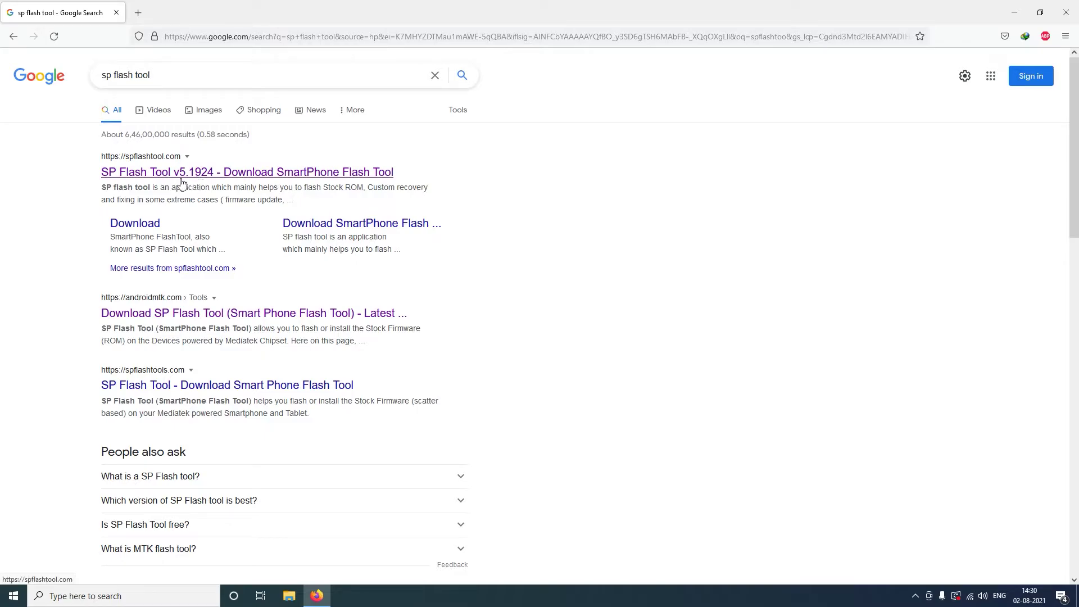
Open the spflashtool.com result in a new tab and examine its direct download links, highlighting the v5.1924 entry
{"action": "right_click", "coordinate": [211, 180]}
{"action": "left_click", "coordinate": [223, 190]}
{"action": "left_click", "coordinate": [192, 11]}
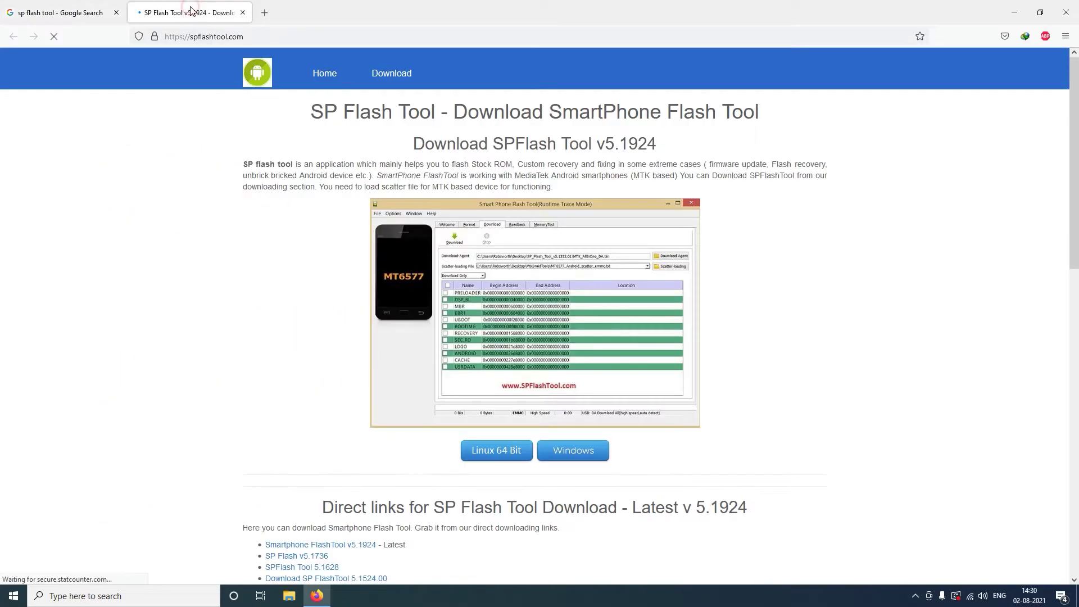
{"action": "scroll", "coordinate": [385, 313], "scroll_direction": "down", "scroll_amount": 3}
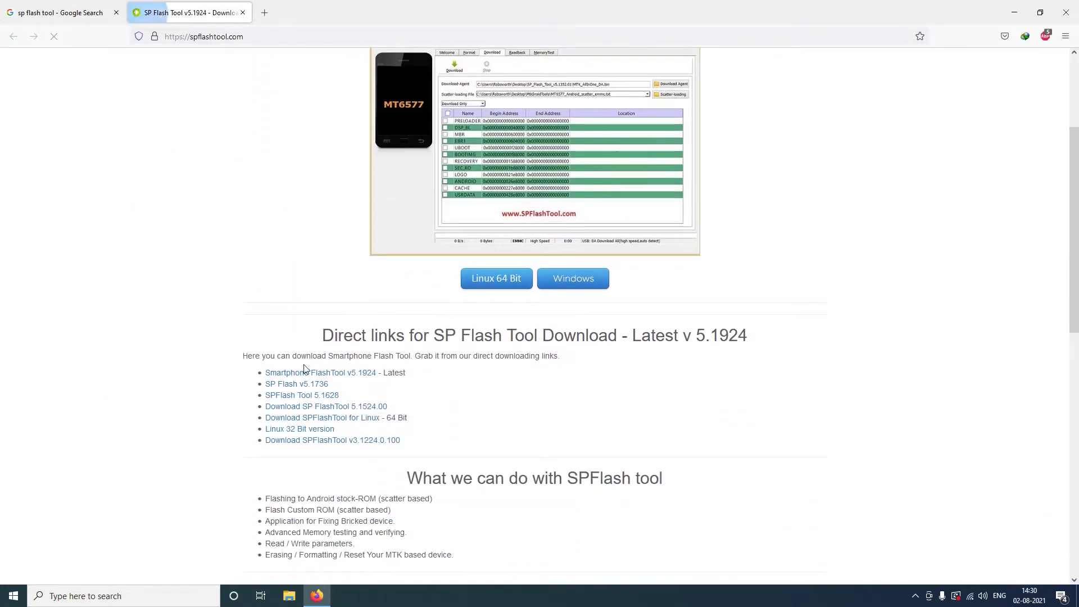
{"action": "left_click_drag", "start_coordinate": [252, 372], "coordinate": [398, 374]}
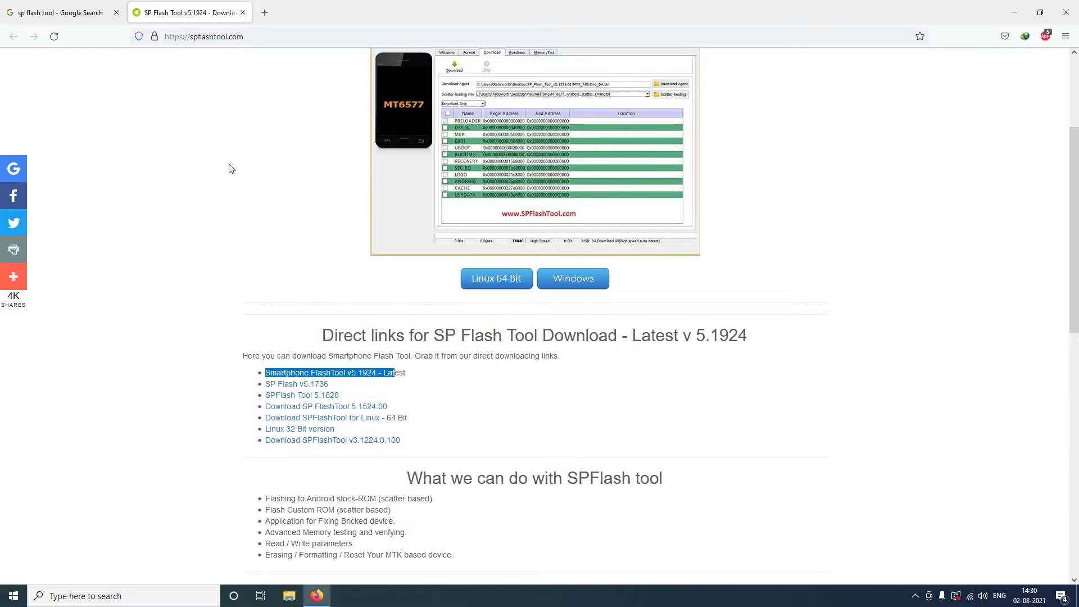
Return to the search results and open the androidmtk.com SP Flash Tool result in a new tab, switching to it
{"action": "left_click", "coordinate": [66, 13]}
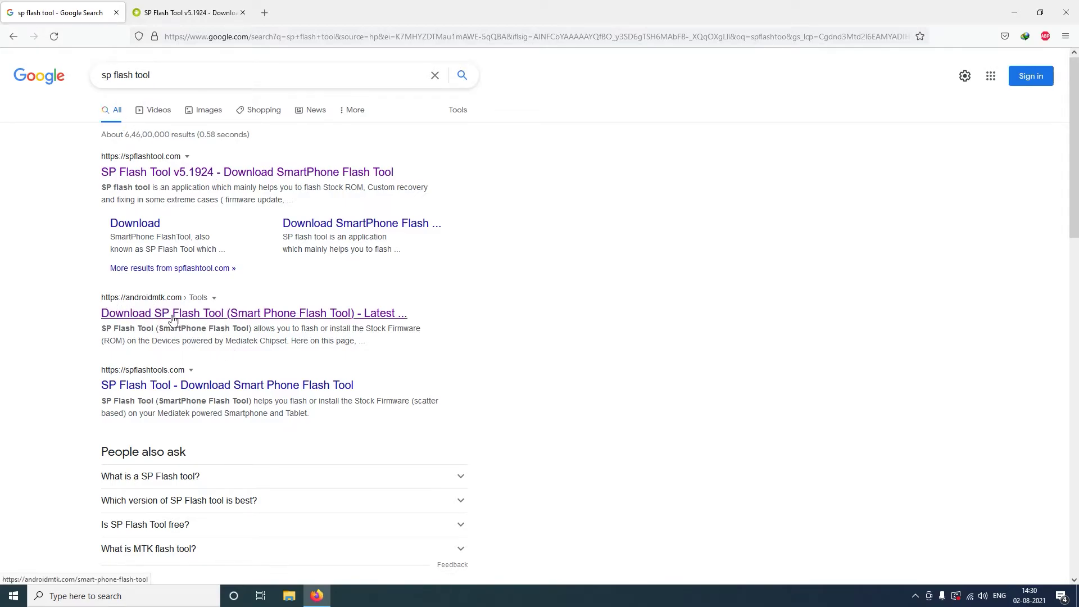
{"action": "right_click", "coordinate": [239, 319]}
{"action": "left_click", "coordinate": [264, 326]}
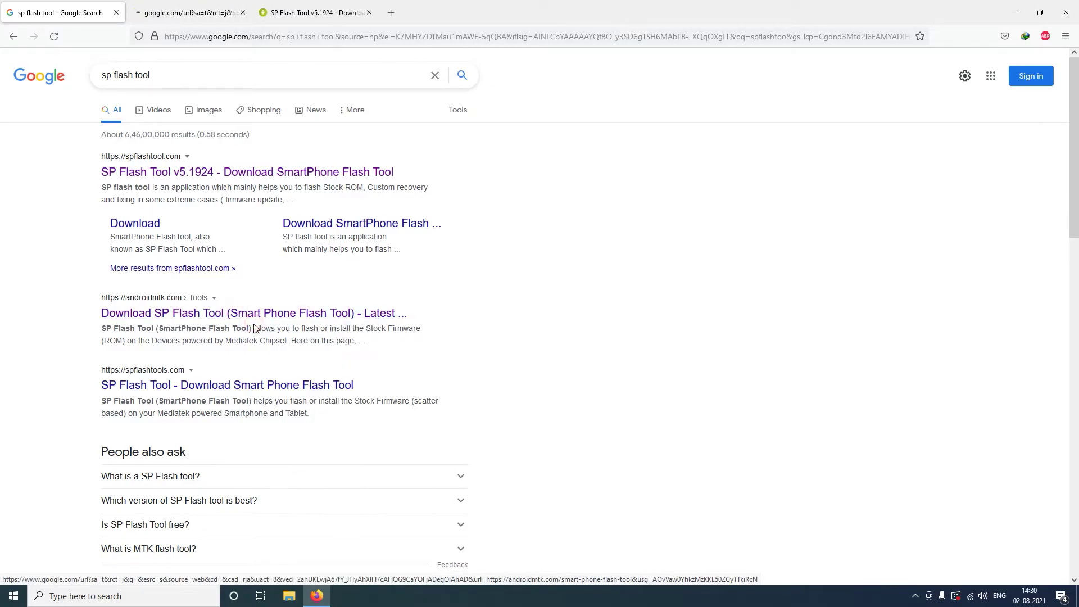
{"action": "left_click", "coordinate": [205, 17]}
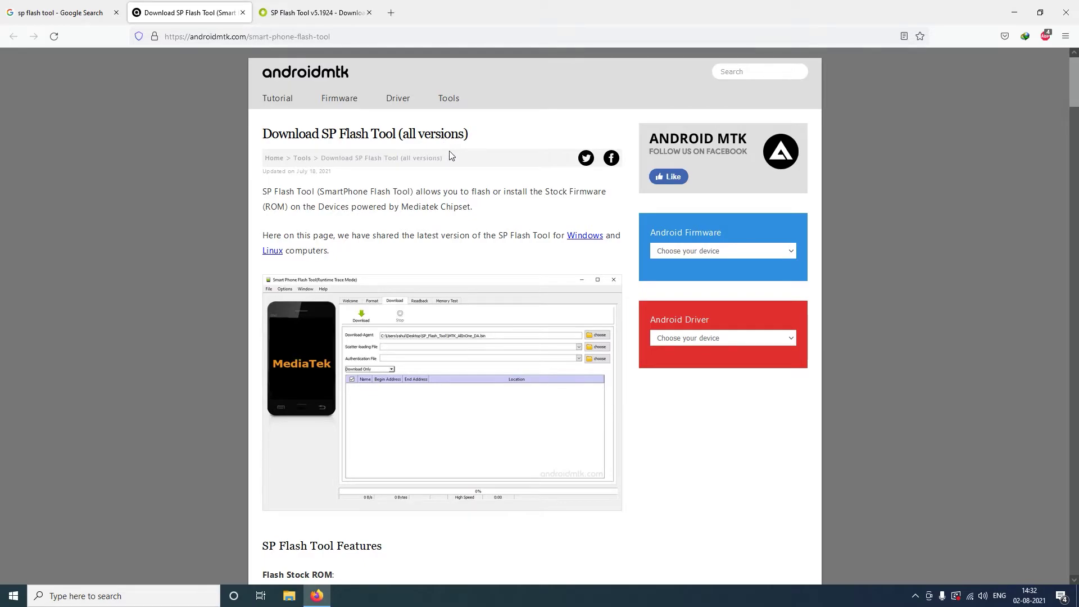
Look through the Windows and Linux lists of SP Flash Tool versions on the androidmtk page
{"action": "scroll", "coordinate": [474, 260], "scroll_direction": "down", "scroll_amount": 15}
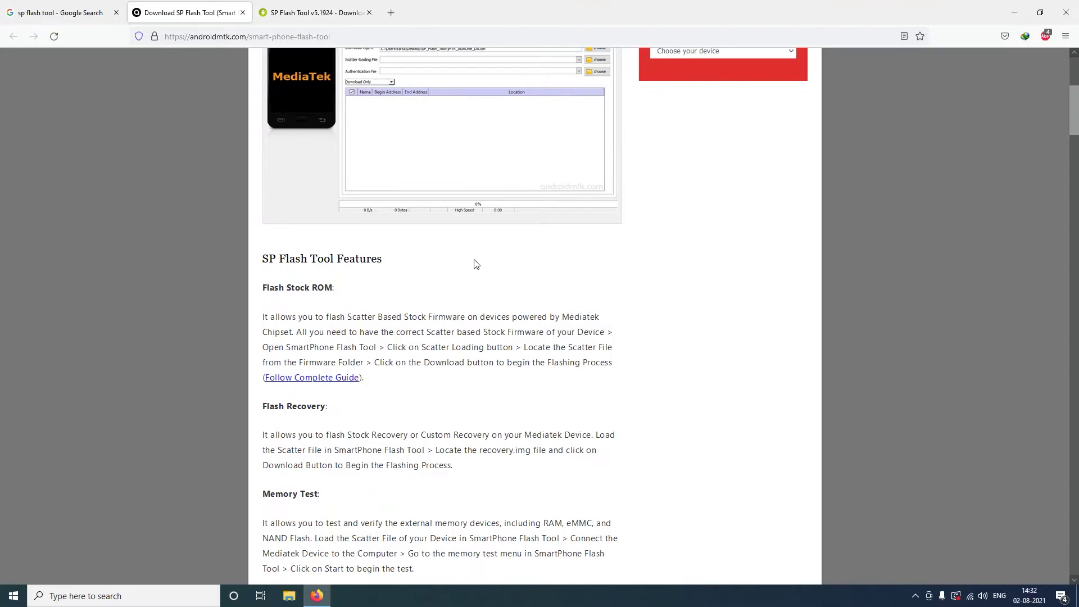
{"action": "scroll", "coordinate": [476, 265], "scroll_direction": "down", "scroll_amount": 20}
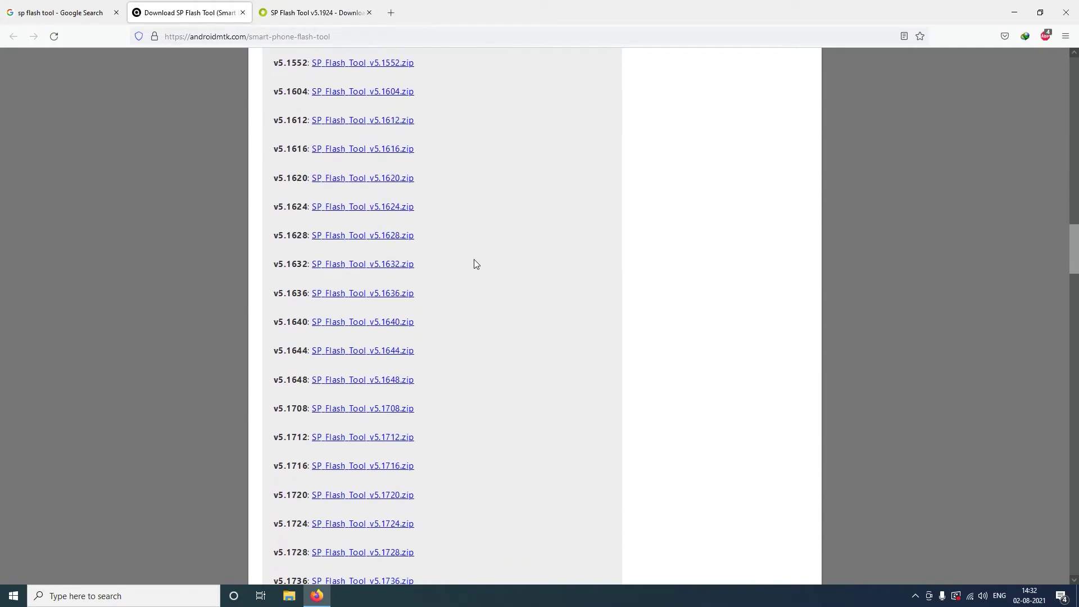
{"action": "scroll", "coordinate": [475, 264], "scroll_direction": "down", "scroll_amount": 5}
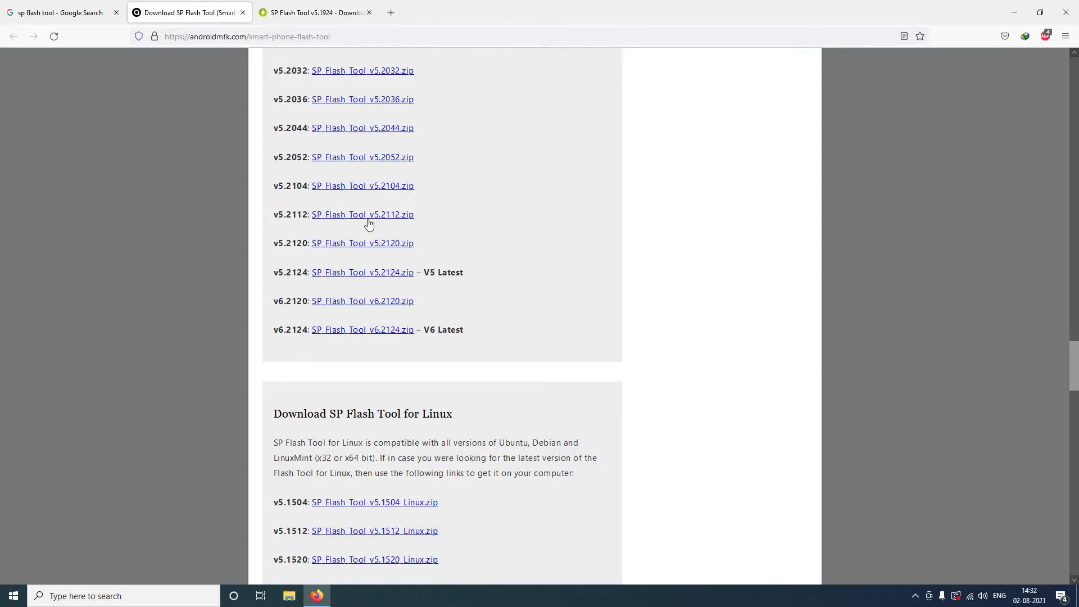
{"action": "scroll", "coordinate": [448, 354], "scroll_direction": "down", "scroll_amount": 4}
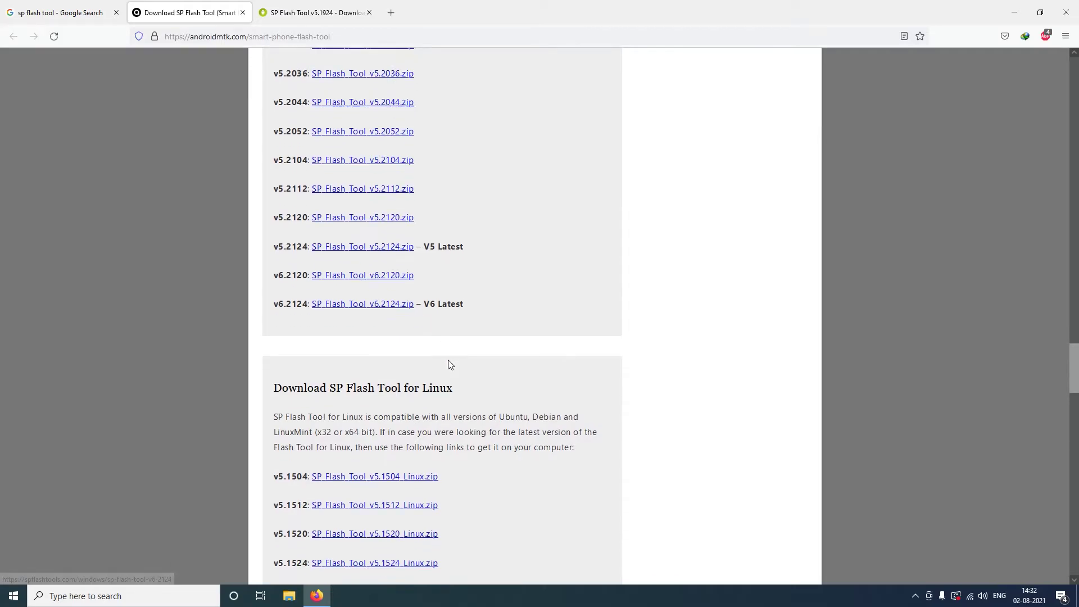
{"action": "scroll", "coordinate": [460, 231], "scroll_direction": "down", "scroll_amount": 4}
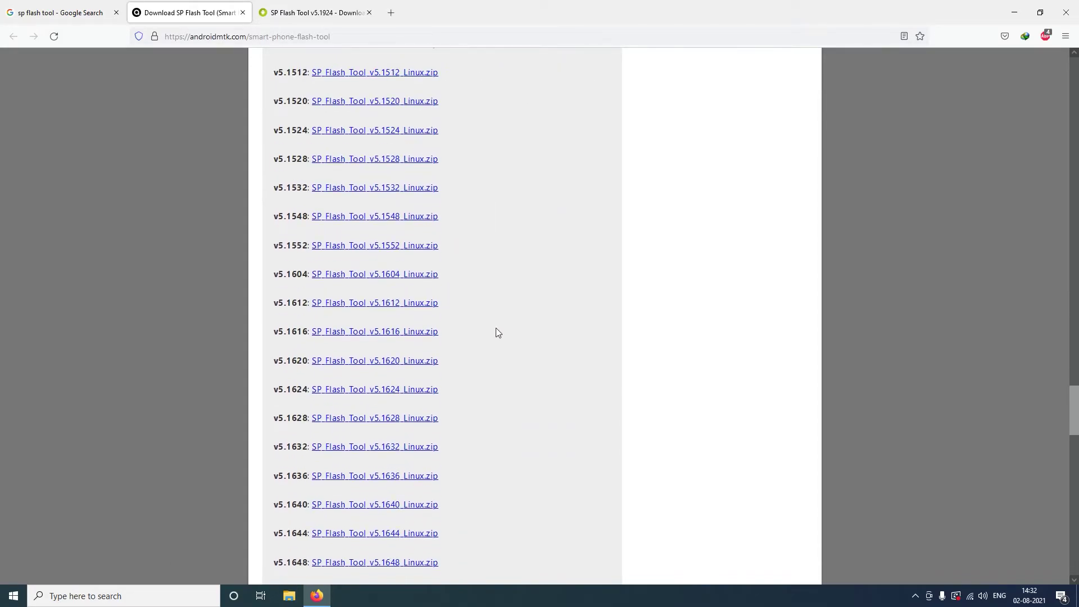
{"action": "scroll", "coordinate": [416, 317], "scroll_direction": "down", "scroll_amount": 20}
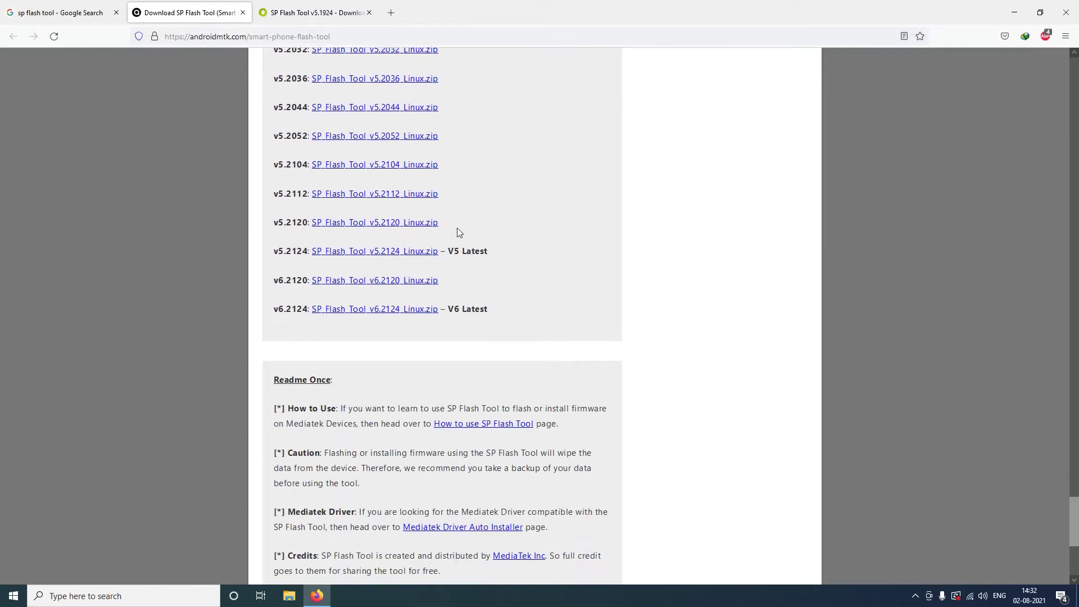
{"action": "scroll", "coordinate": [464, 299], "scroll_direction": "up", "scroll_amount": 20}
{"action": "scroll", "coordinate": [464, 299], "scroll_direction": "up", "scroll_amount": 3}
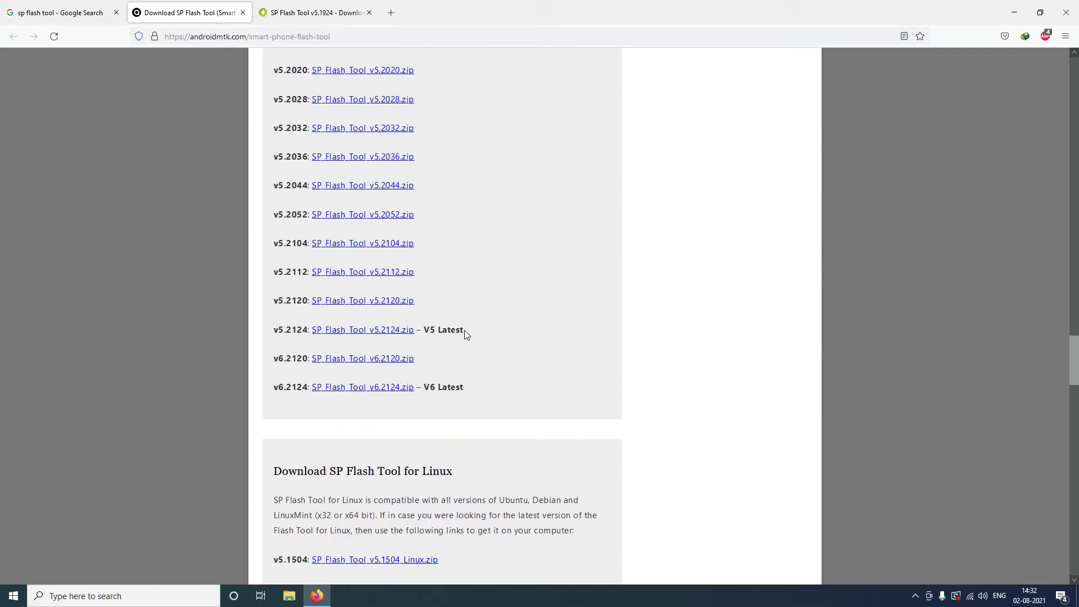
Open the Windows SP_Flash_Tool_v6.2124.zip page and download the file from Mirror 1 (Mediafire) into the suggested Compressed downloads folder
{"action": "left_click", "coordinate": [361, 387]}
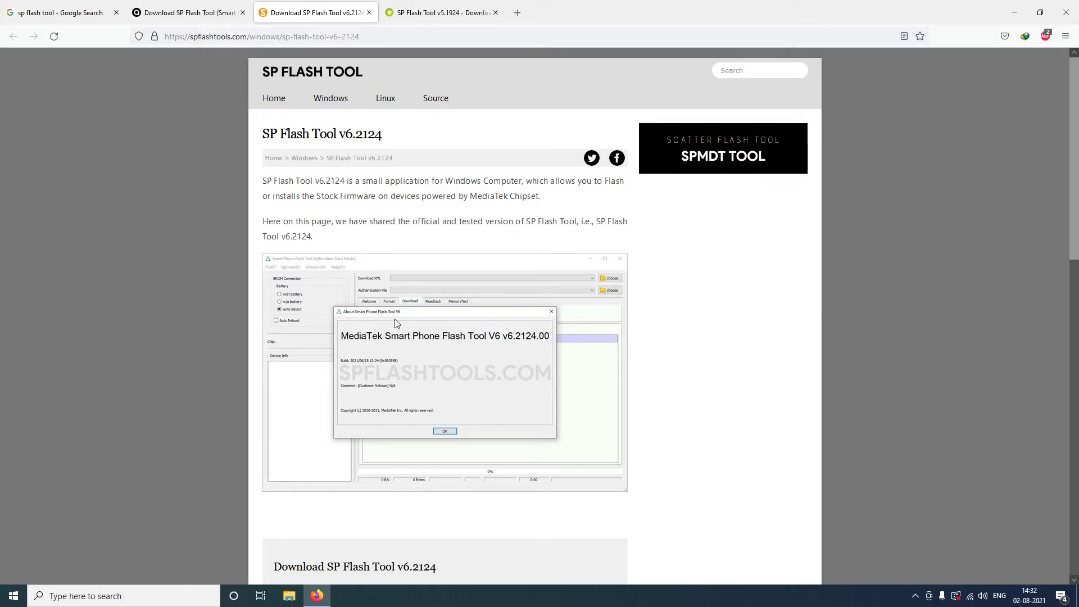
{"action": "scroll", "coordinate": [477, 381], "scroll_direction": "down", "scroll_amount": 8}
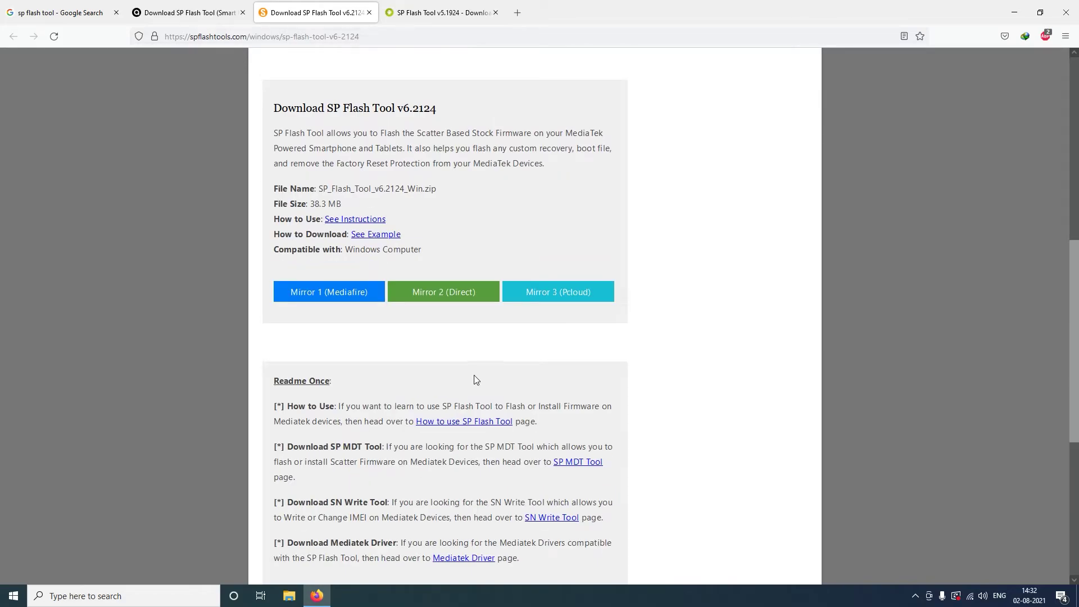
{"action": "left_click", "coordinate": [330, 296]}
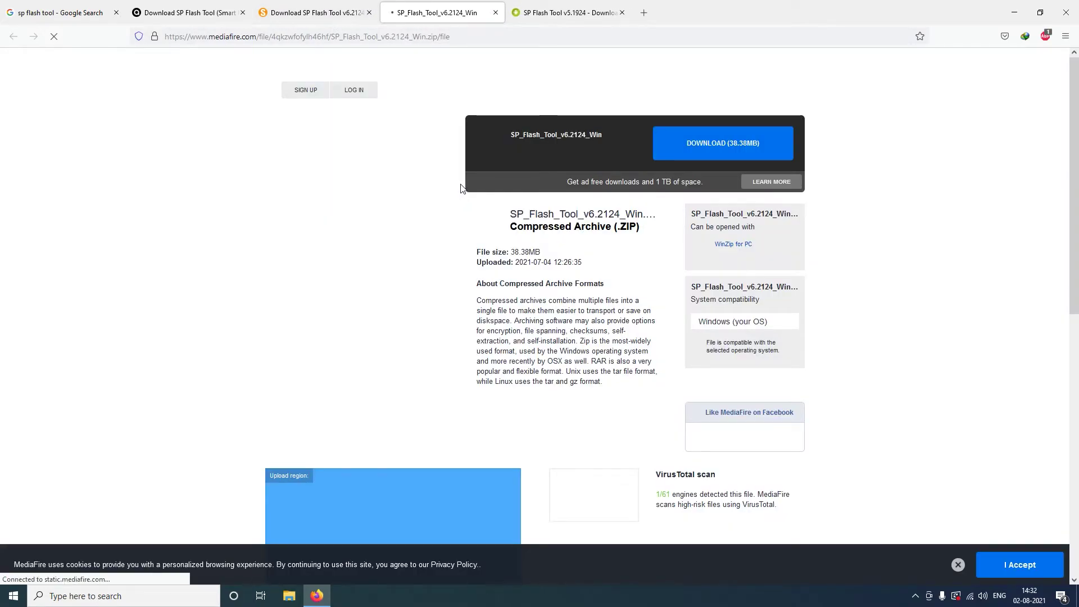
{"action": "left_click", "coordinate": [737, 154]}
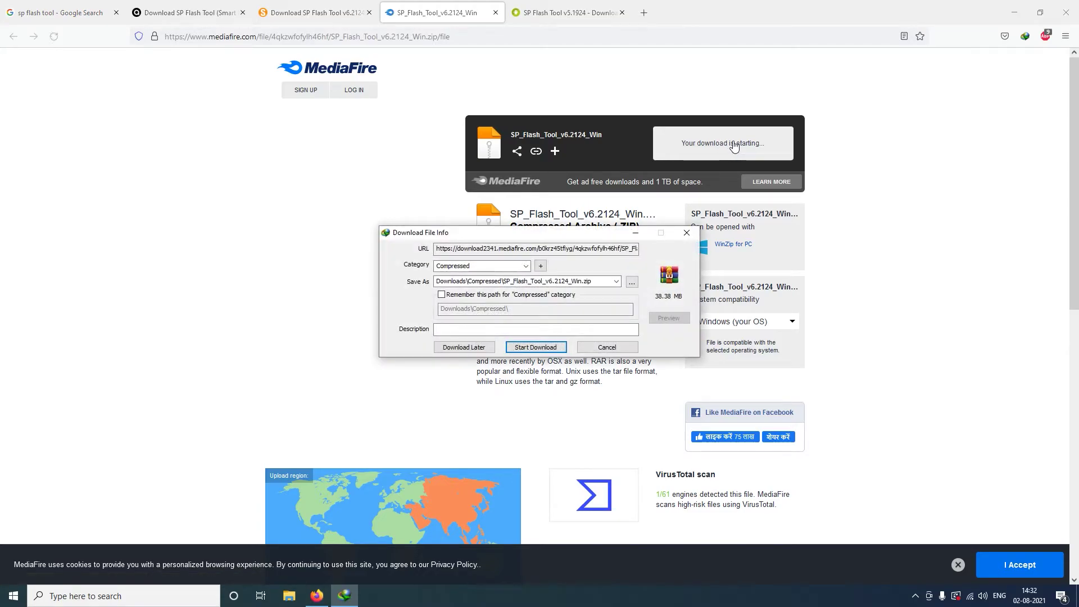
{"action": "left_click", "coordinate": [536, 347]}
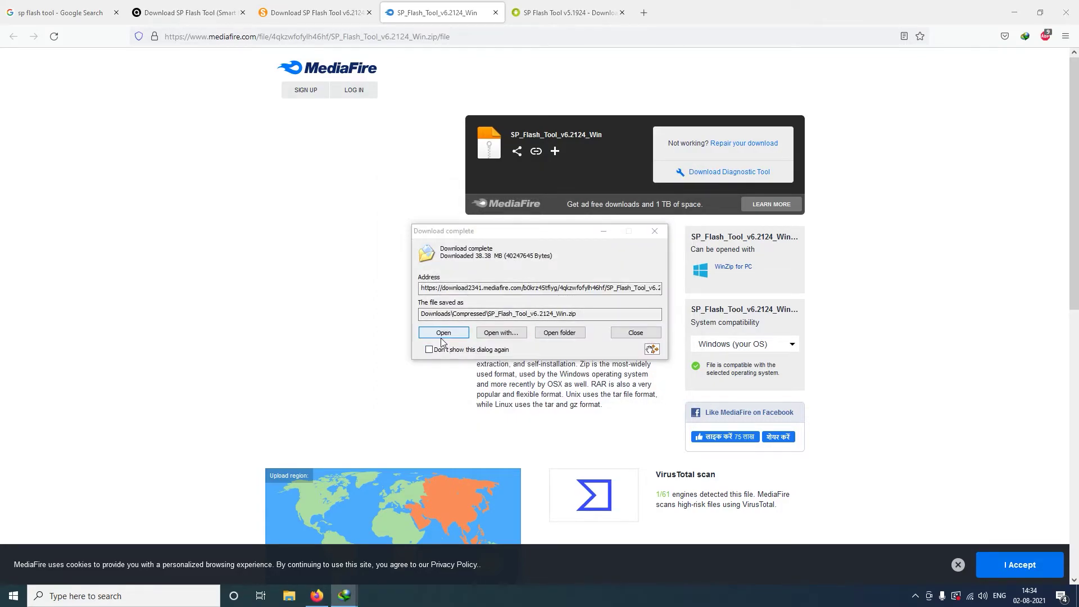
Open the downloaded archive, extract its SP Flash Tool folder to the Desktop and minimize the archive window
{"action": "left_click", "coordinate": [443, 340]}
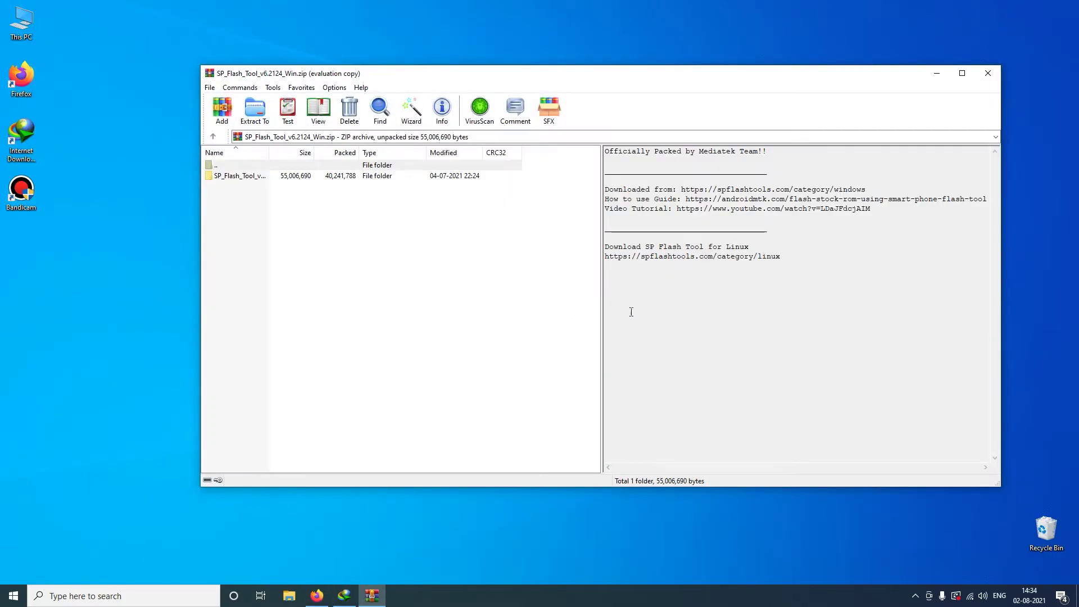
{"action": "left_click", "coordinate": [253, 177]}
{"action": "key", "text": "alt+e"}
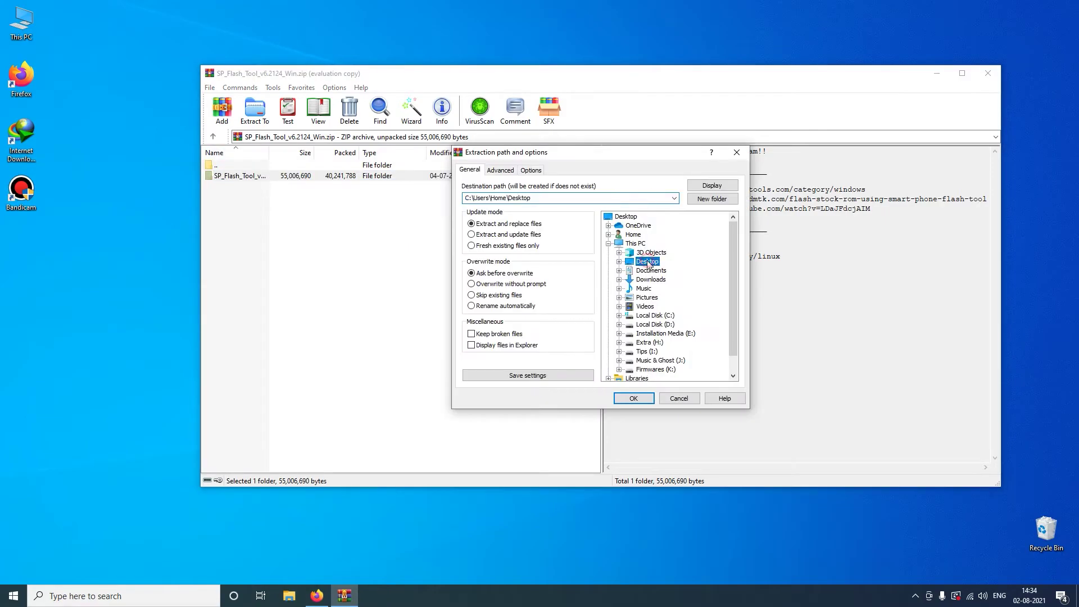
{"action": "left_click", "coordinate": [633, 400]}
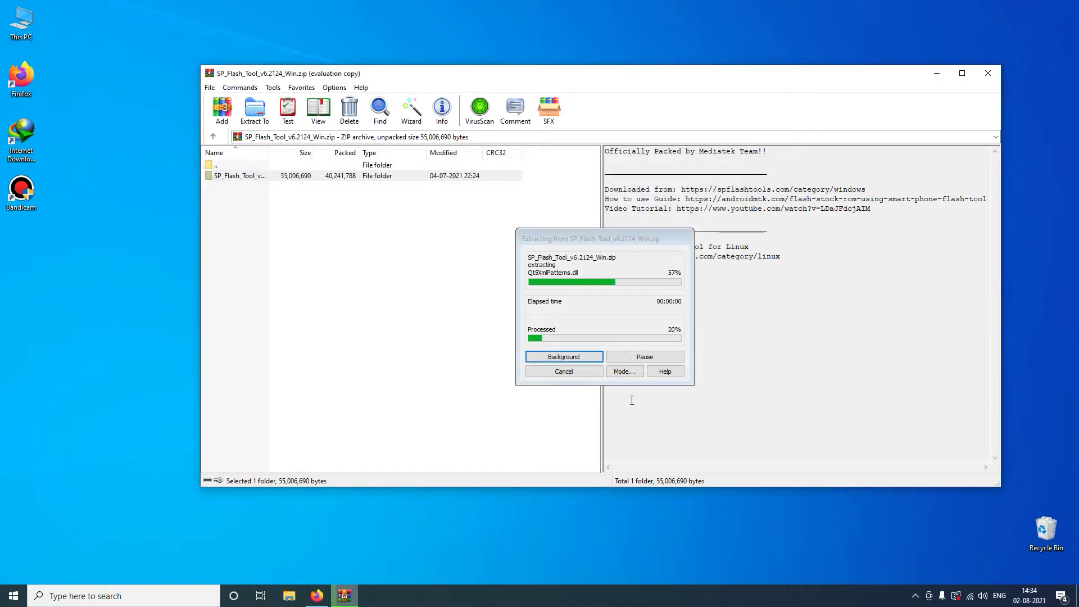
{"action": "left_click", "coordinate": [936, 73]}
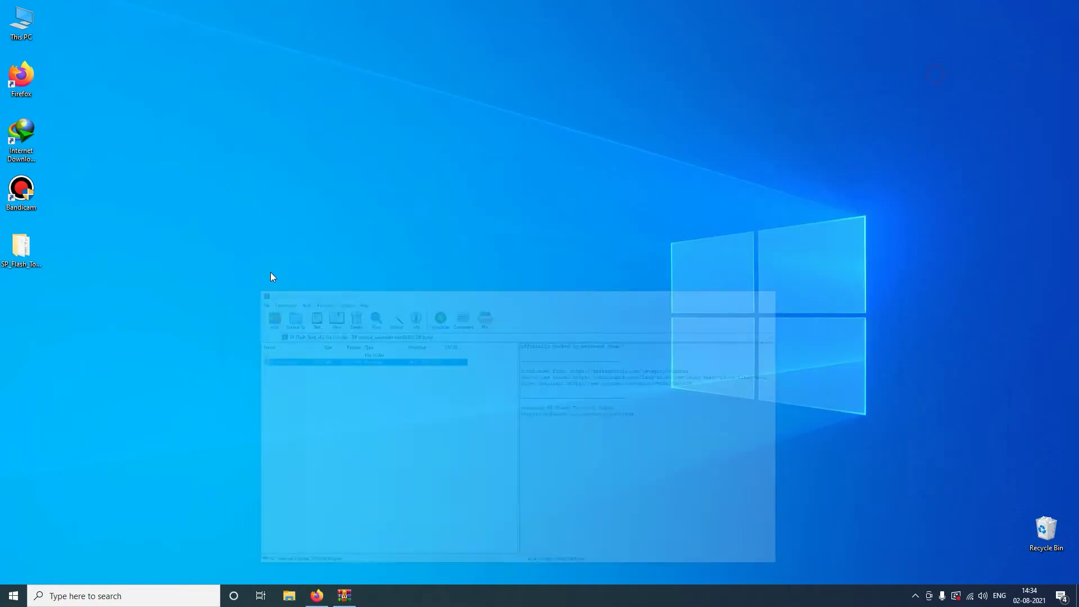
Open the extracted SP Flash Tool folder on the desktop and launch the SPFlashToolV6 application
{"action": "double_click", "coordinate": [31, 254]}
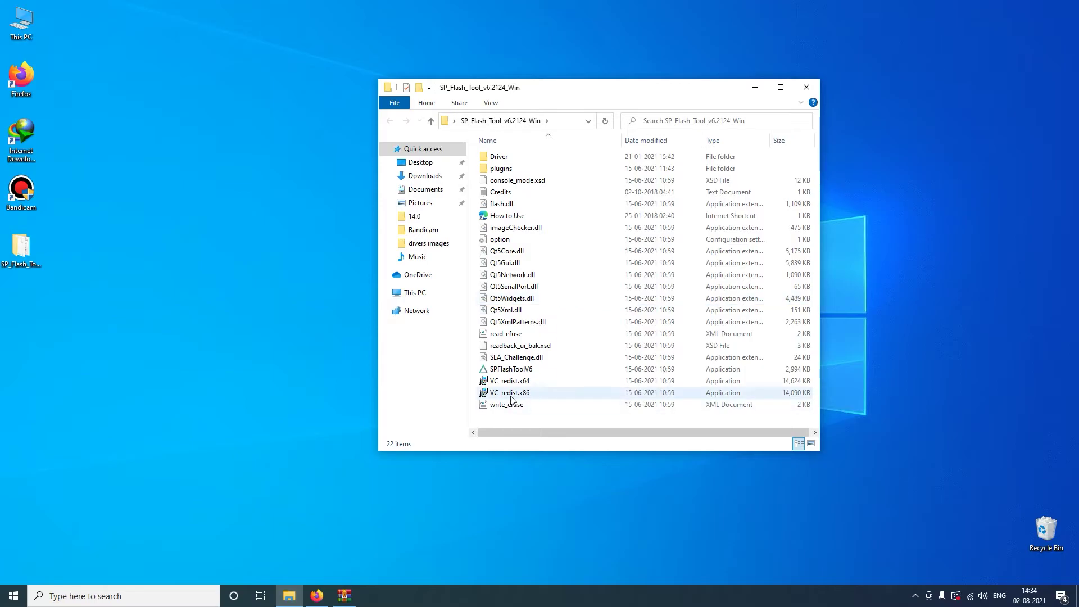
{"action": "left_click", "coordinate": [507, 371]}
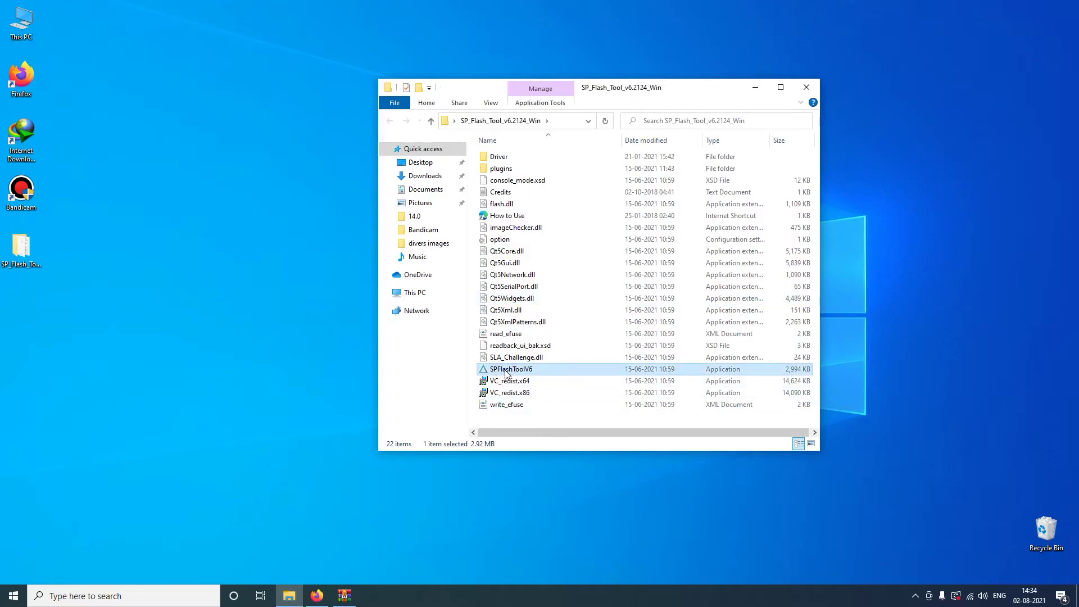
{"action": "double_click", "coordinate": [505, 371]}
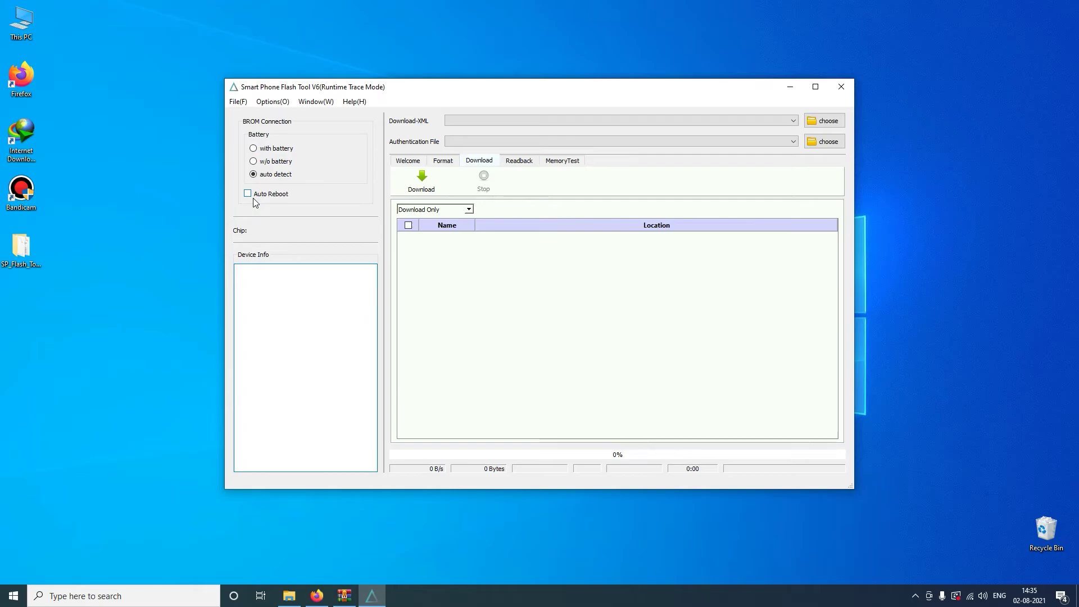
Look over the flash tool's Options, Window and File commands and read through the feature overview on its Welcome page
{"action": "left_click", "coordinate": [266, 107]}
{"action": "left_click", "coordinate": [312, 103]}
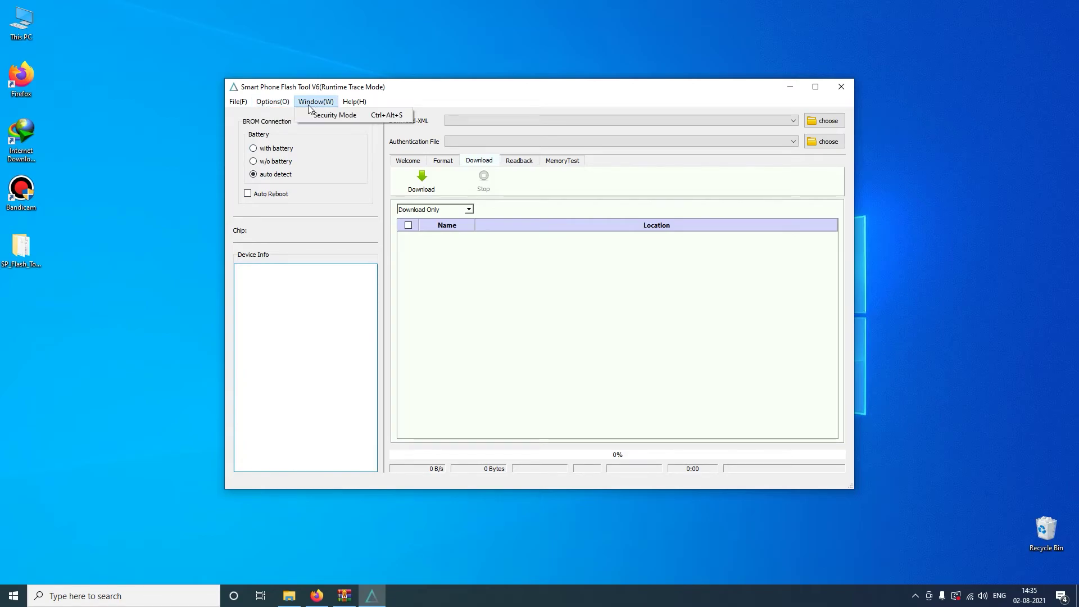
{"action": "mouse_move", "coordinate": [243, 104]}
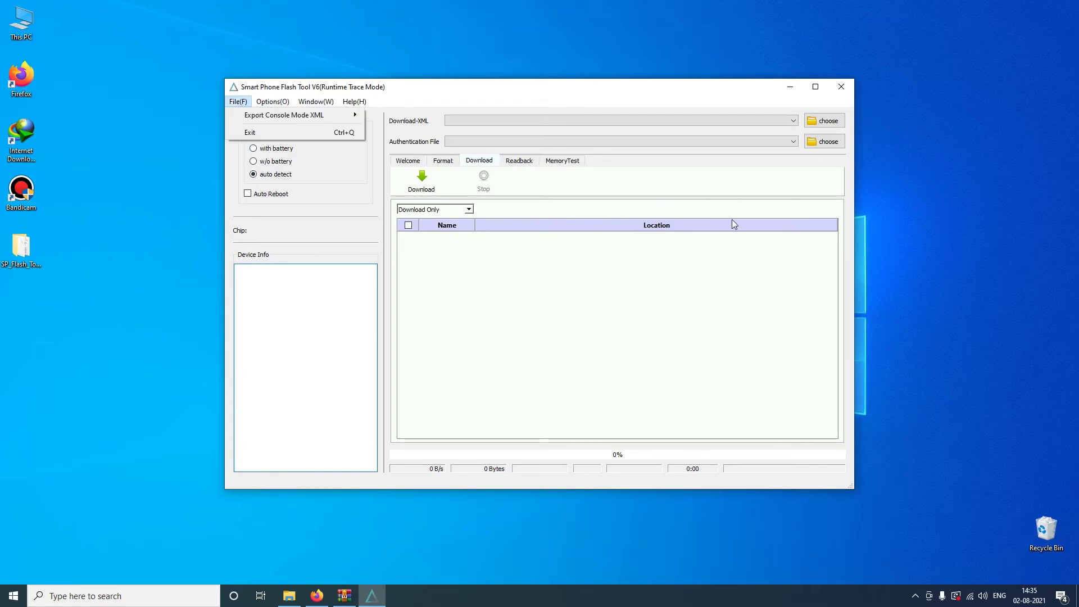
{"action": "left_click", "coordinate": [408, 163]}
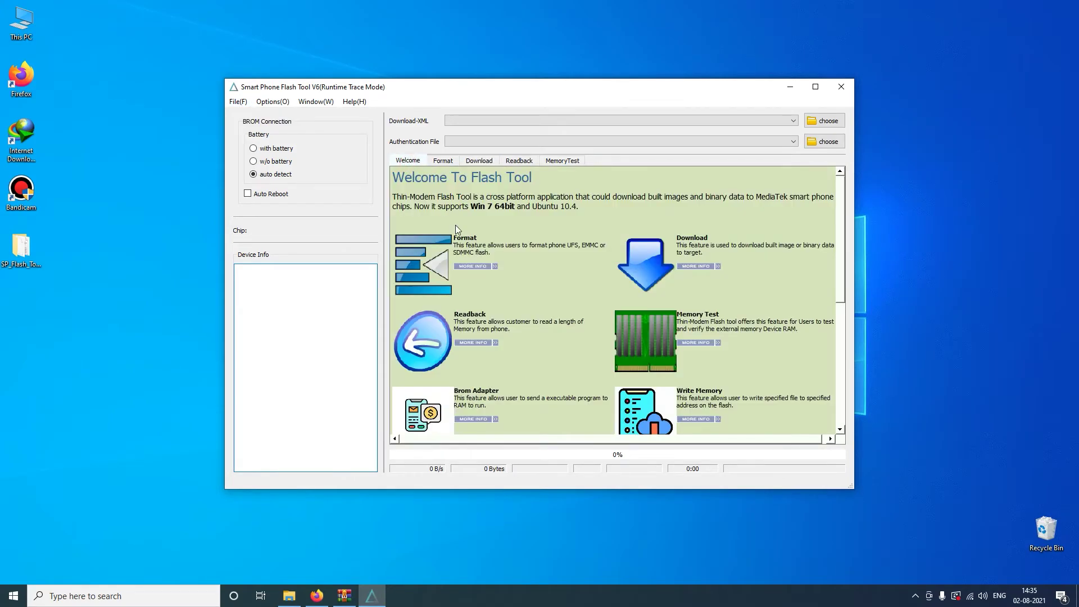
{"action": "scroll", "coordinate": [566, 304], "scroll_direction": "down", "scroll_amount": 3}
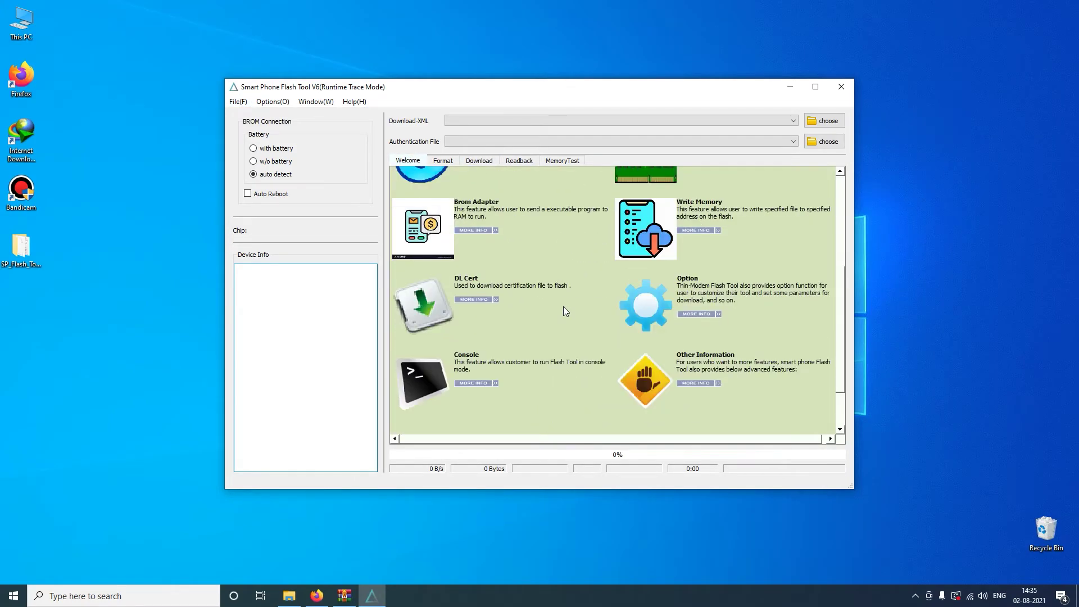
{"action": "scroll", "coordinate": [565, 308], "scroll_direction": "up", "scroll_amount": 3}
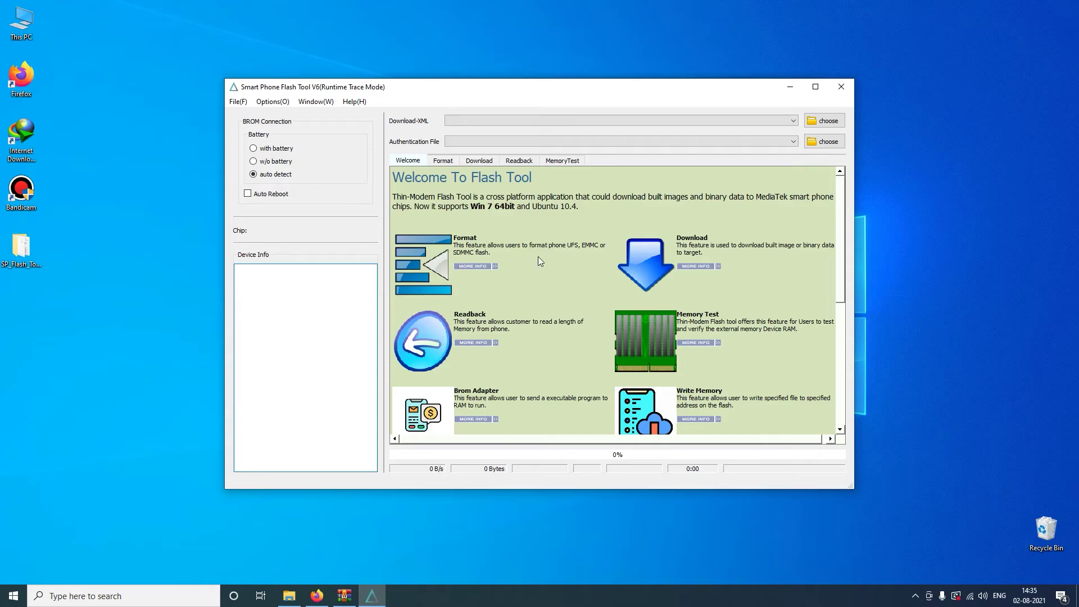
Look over the Format page's flash options and the available modes on the Download page, leaving the mode unchanged
{"action": "left_click", "coordinate": [442, 161]}
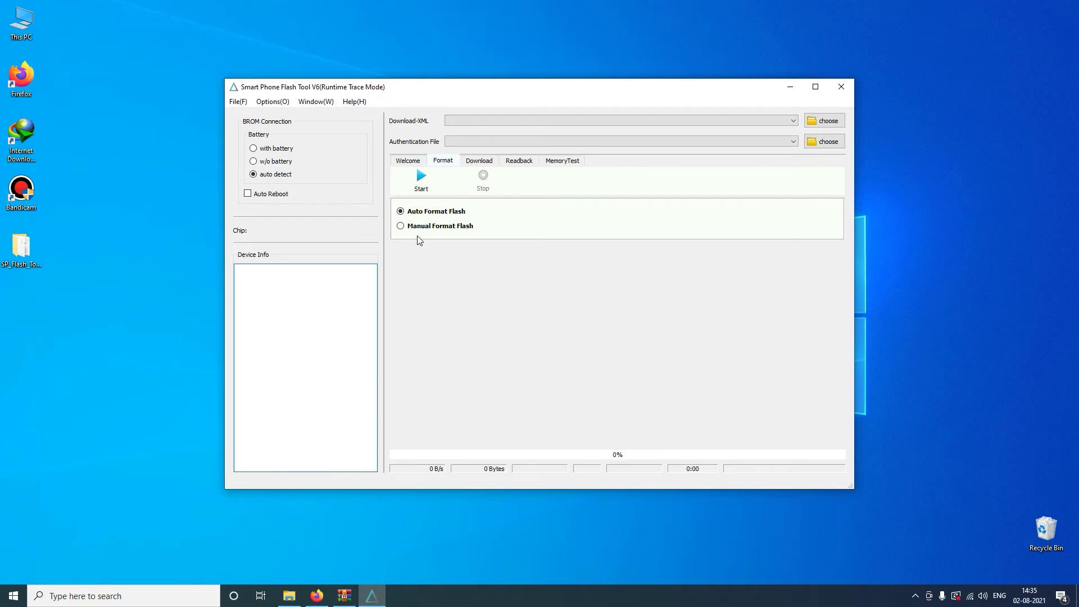
{"action": "left_click", "coordinate": [476, 161]}
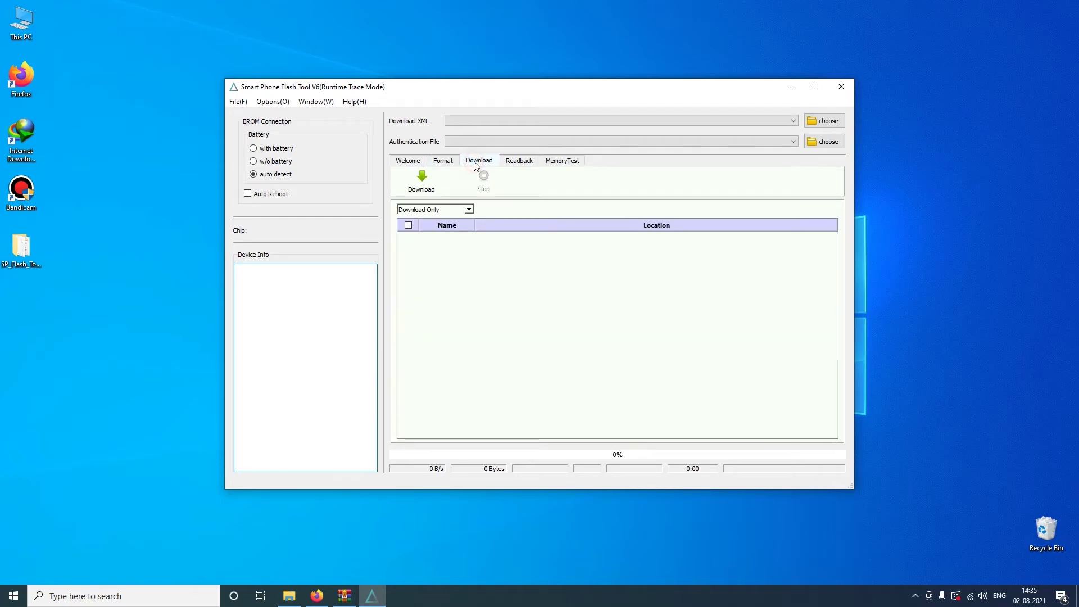
{"action": "left_click", "coordinate": [449, 210]}
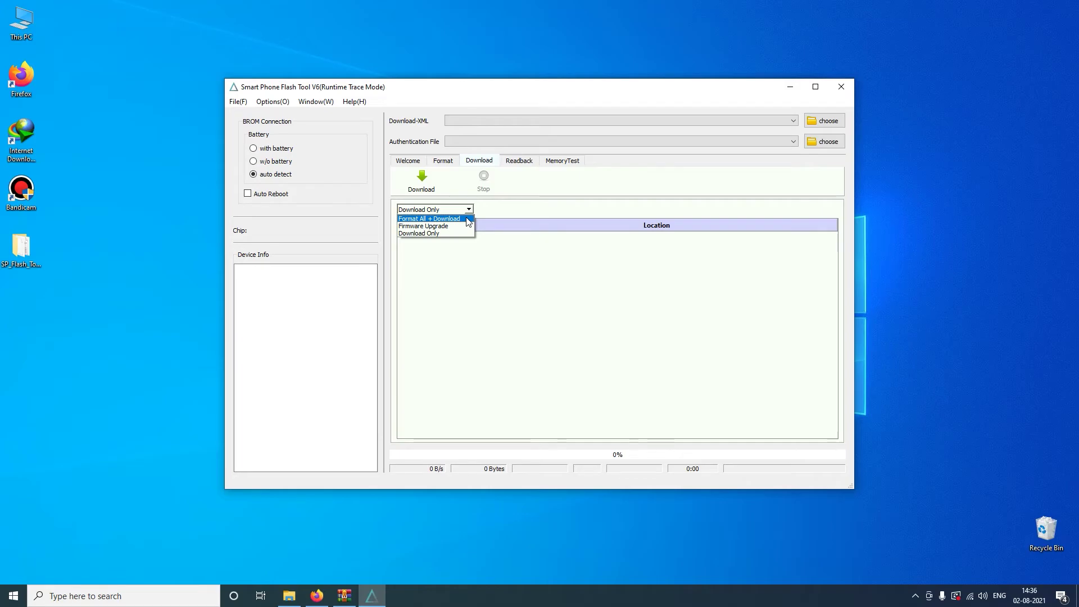
{"action": "left_click", "coordinate": [628, 196]}
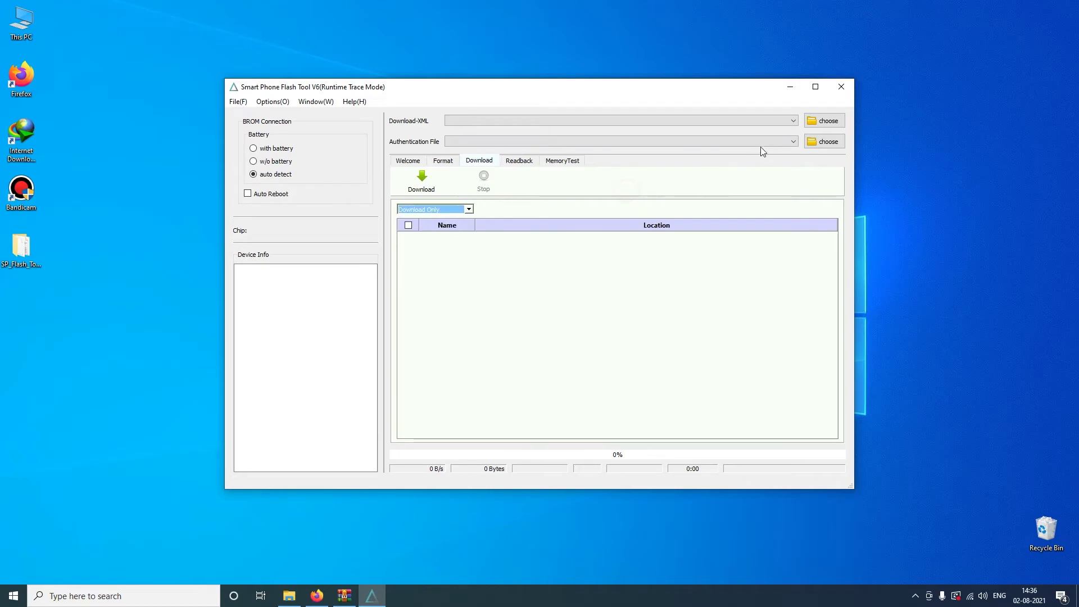
Browse the SP_Flash_Tool_v6.2124_Win folder for a Download-XML file with All Files shown, and cancel without choosing one
{"action": "left_click", "coordinate": [826, 121]}
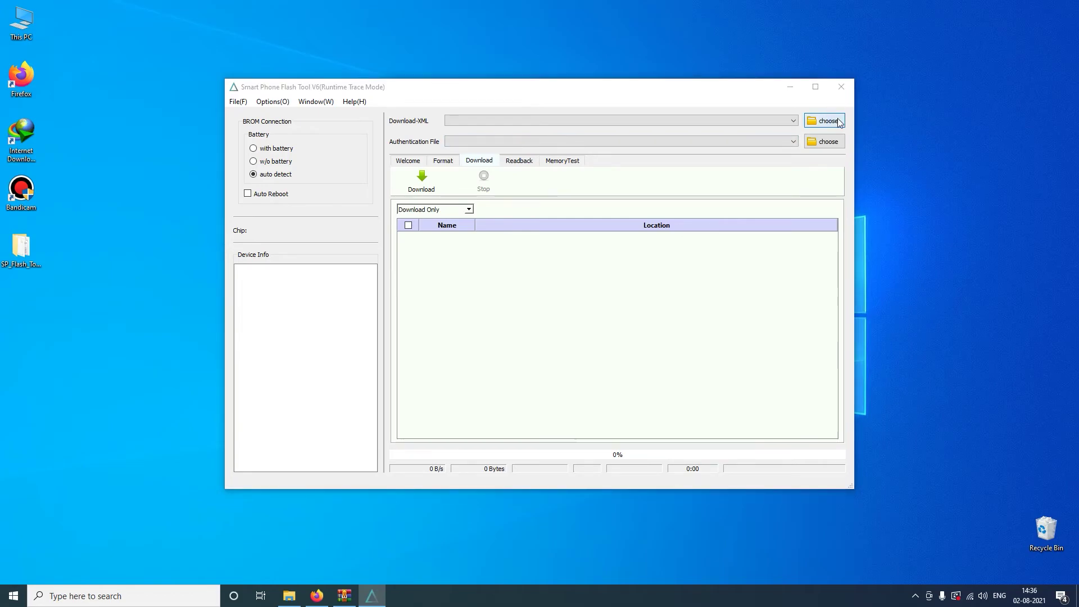
{"action": "left_click", "coordinate": [677, 363]}
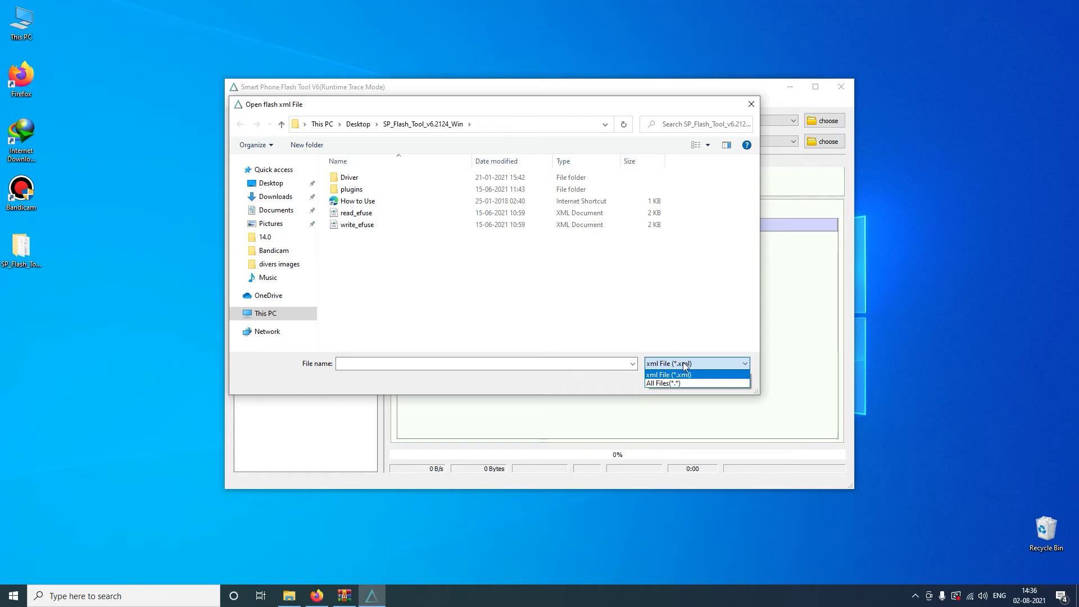
{"action": "left_click", "coordinate": [663, 383]}
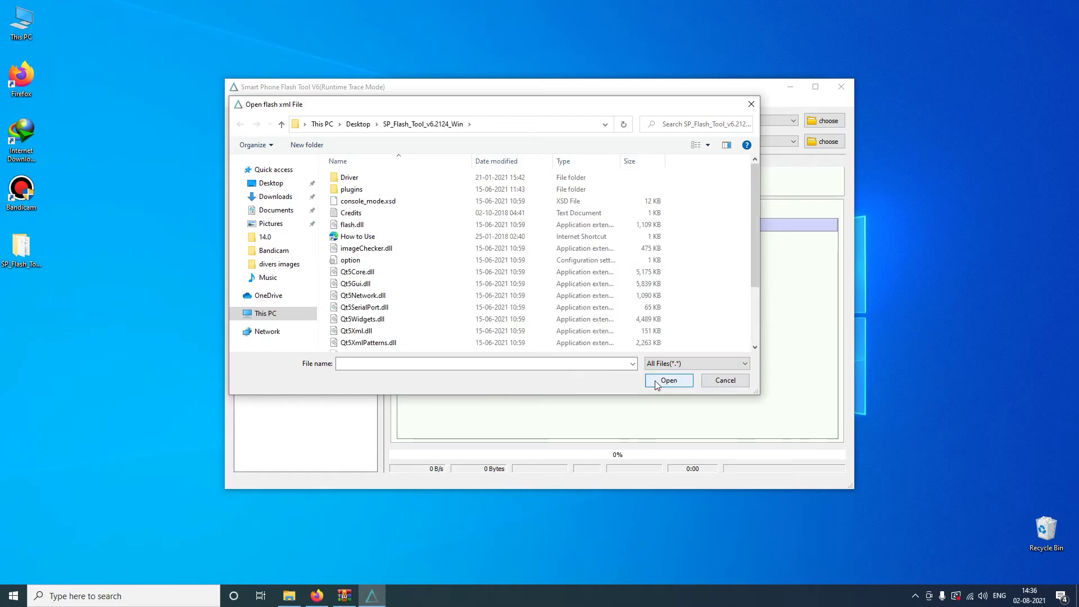
{"action": "scroll", "coordinate": [506, 284], "scroll_direction": "down", "scroll_amount": 2}
{"action": "scroll", "coordinate": [502, 290], "scroll_direction": "up", "scroll_amount": 1}
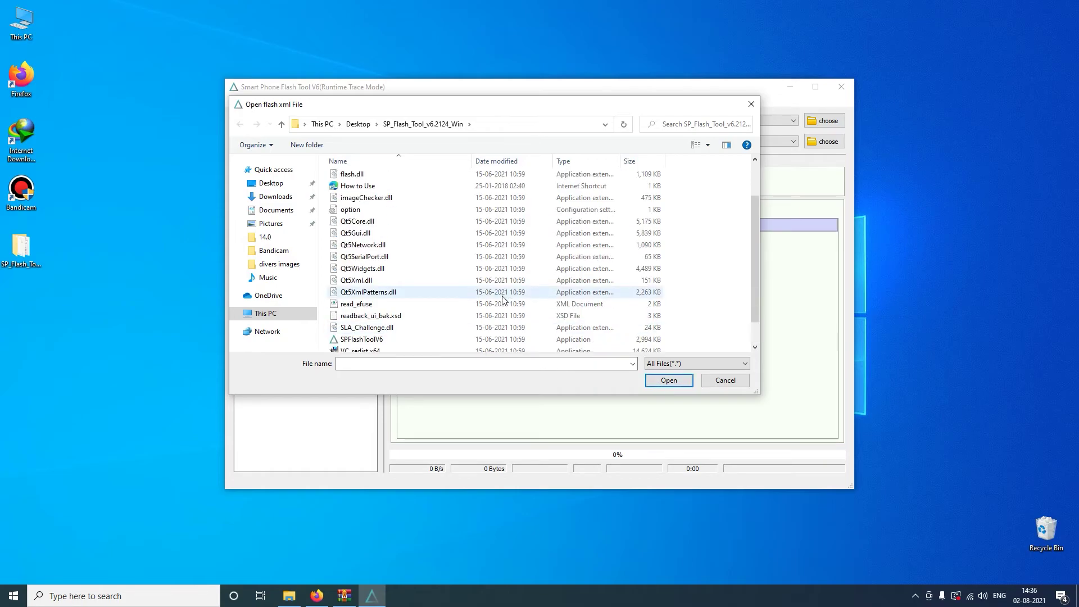
{"action": "scroll", "coordinate": [502, 300], "scroll_direction": "up", "scroll_amount": 2}
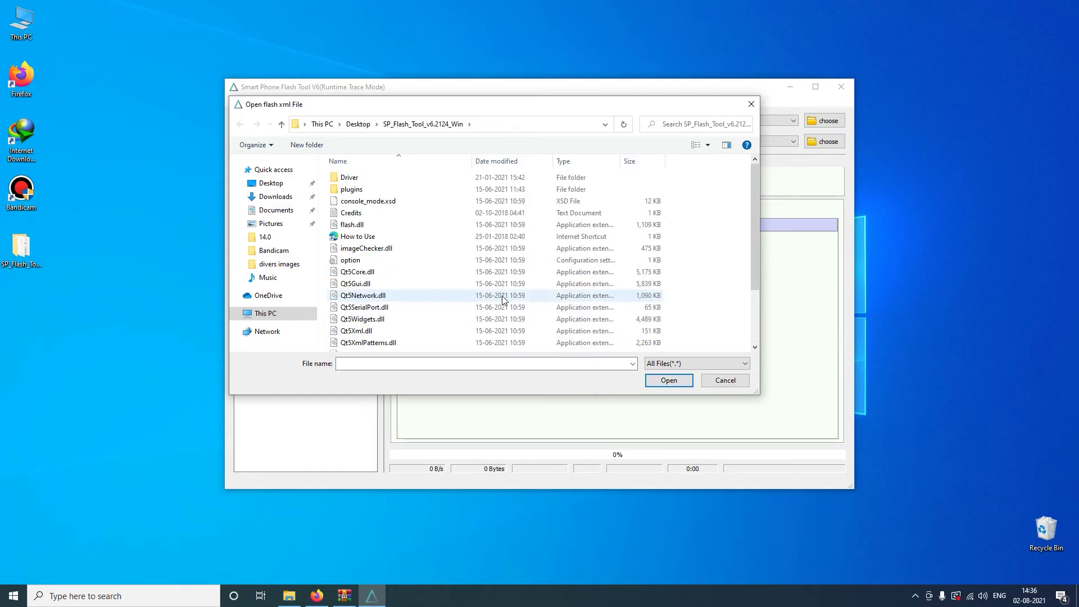
{"action": "left_click", "coordinate": [725, 385]}
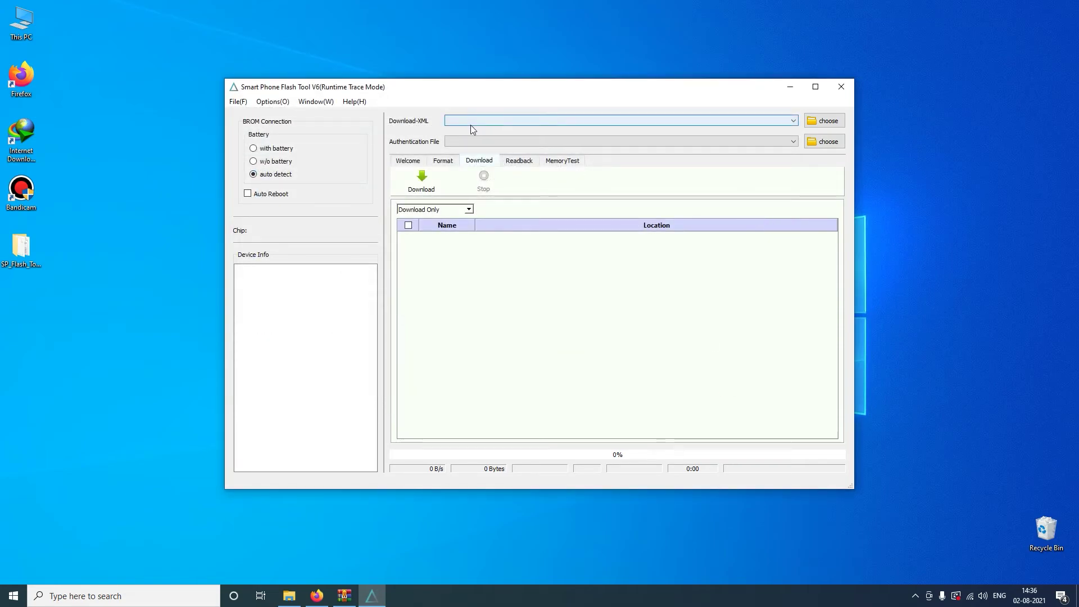
Try to load the write_efuse file from the tool's folder as the Download-XML
{"action": "left_click", "coordinate": [824, 120]}
{"action": "double_click", "coordinate": [360, 225]}
{"action": "left_click", "coordinate": [645, 305]}
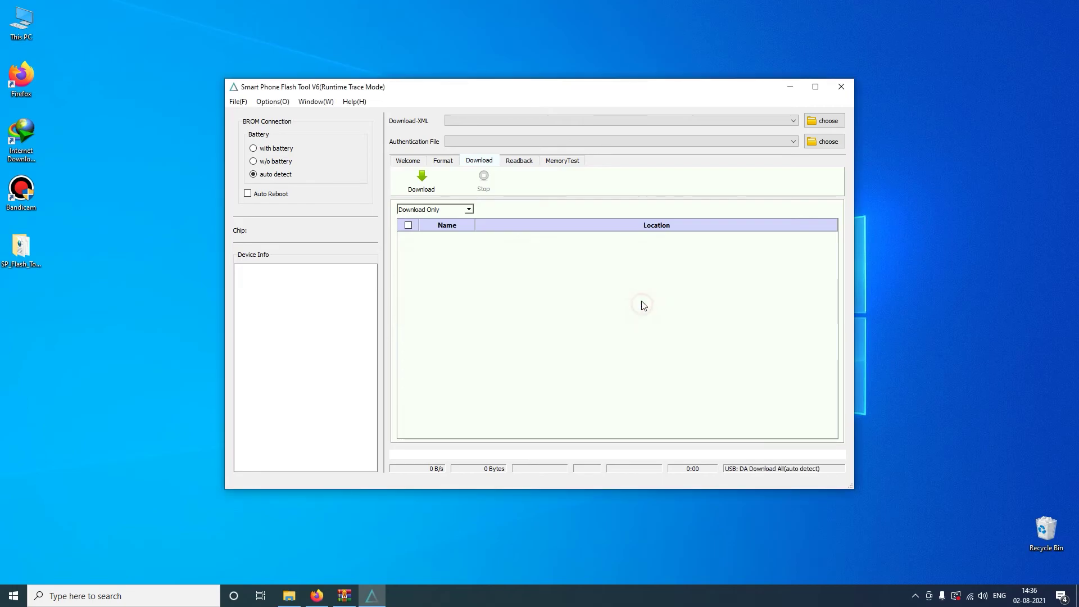
Browse the tool's folder for an authentication file and cancel without choosing one
{"action": "left_click", "coordinate": [531, 141]}
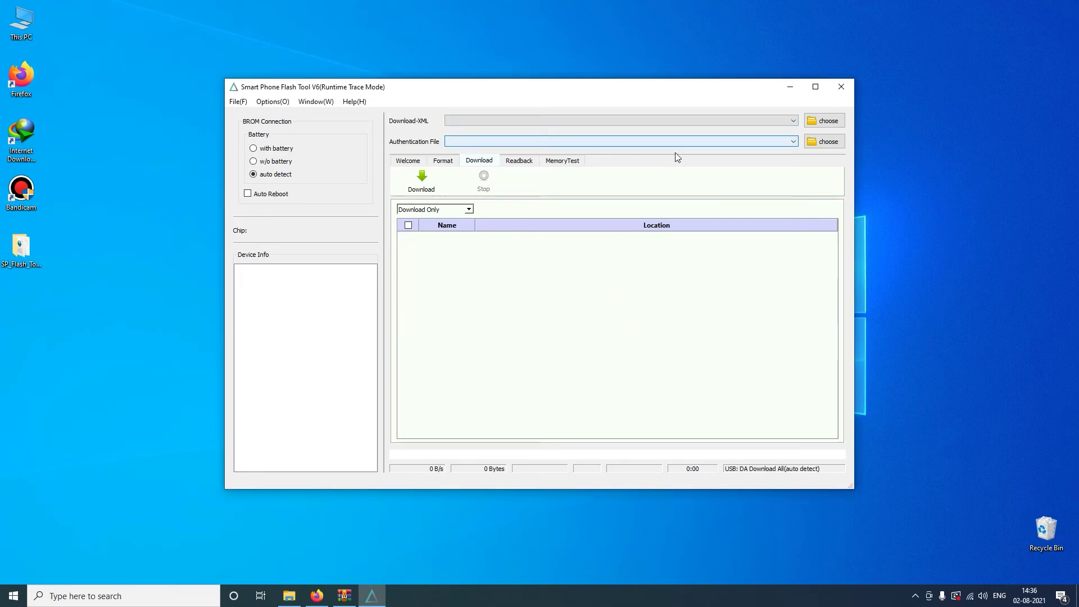
{"action": "left_click", "coordinate": [840, 143]}
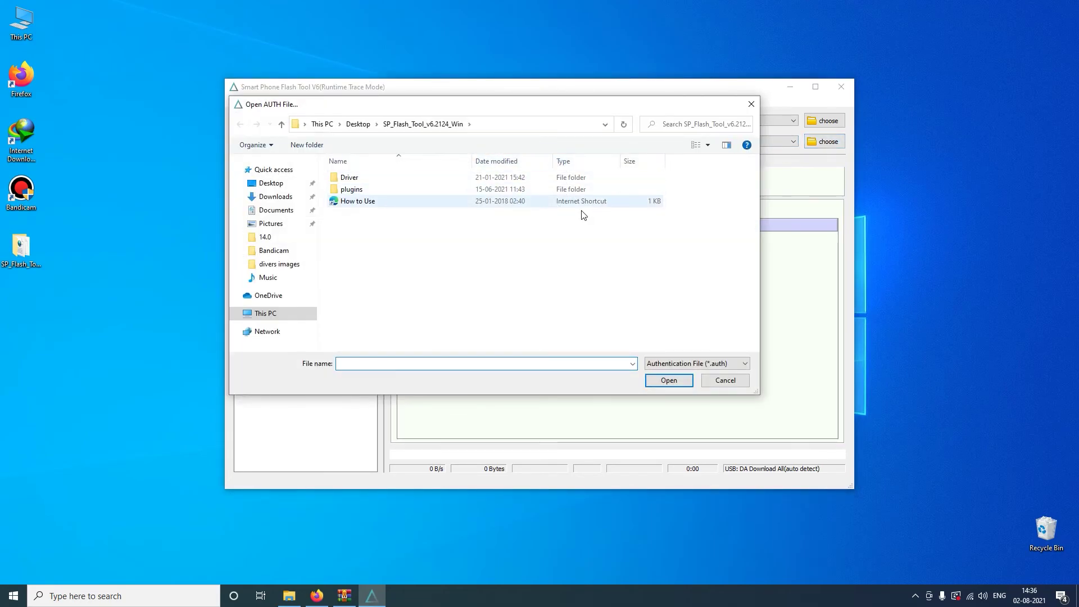
{"action": "left_click", "coordinate": [725, 380]}
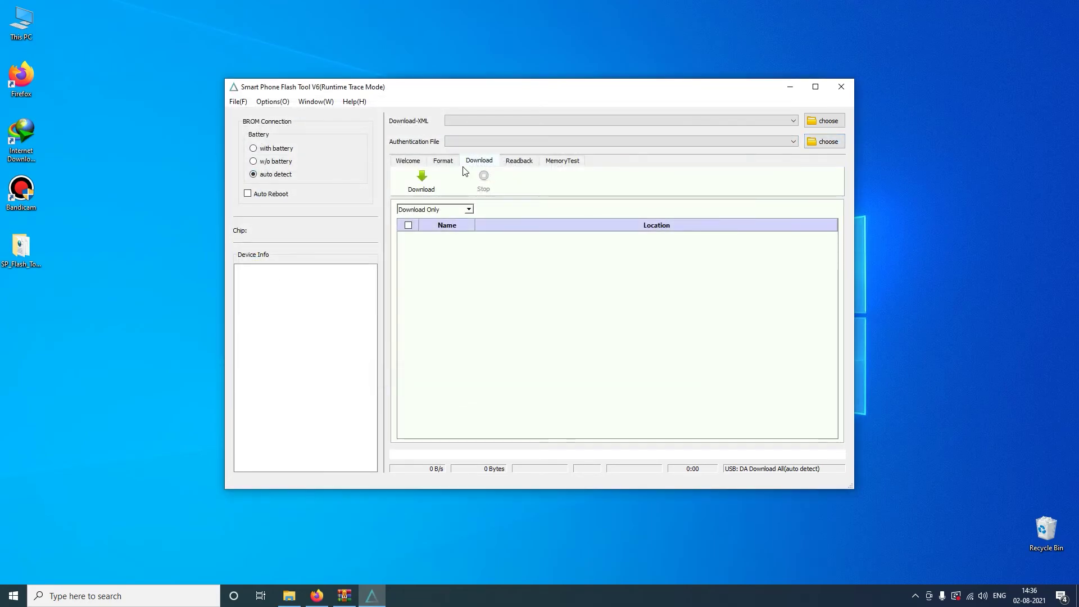
Return to the Welcome page, examine the Pressure, Download, Tracing and Language settings in the Option dialog, and close it
{"action": "left_click", "coordinate": [448, 163]}
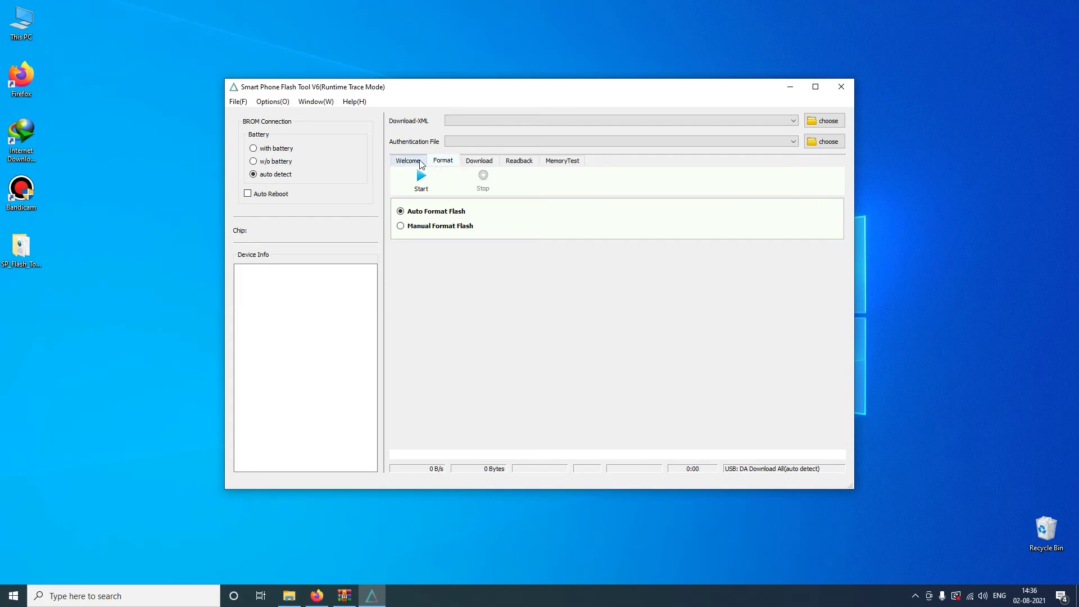
{"action": "left_click", "coordinate": [422, 162]}
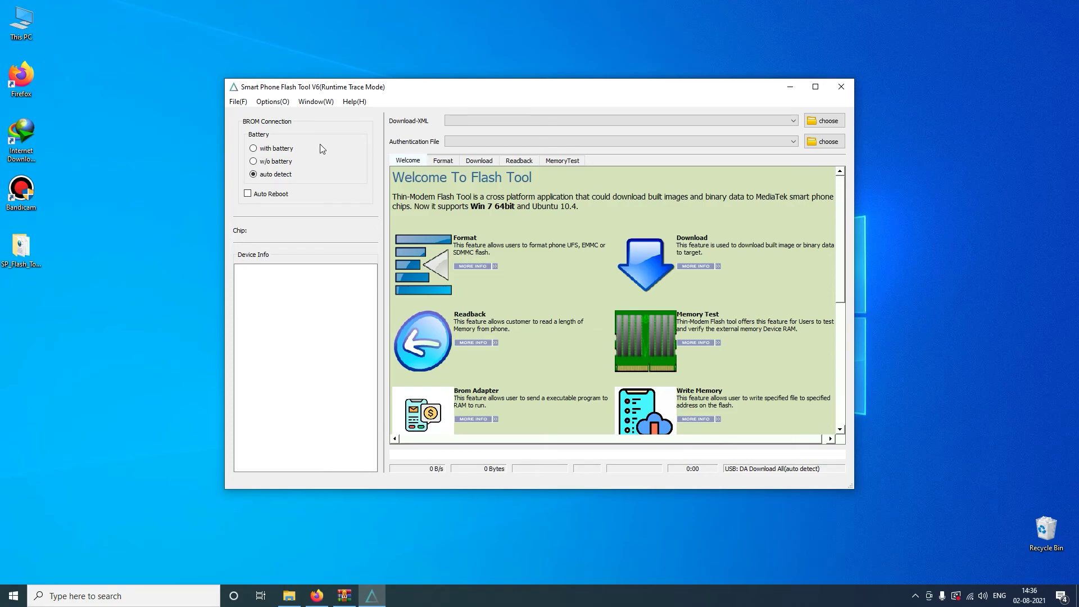
{"action": "left_click", "coordinate": [272, 102]}
{"action": "left_click", "coordinate": [280, 117]}
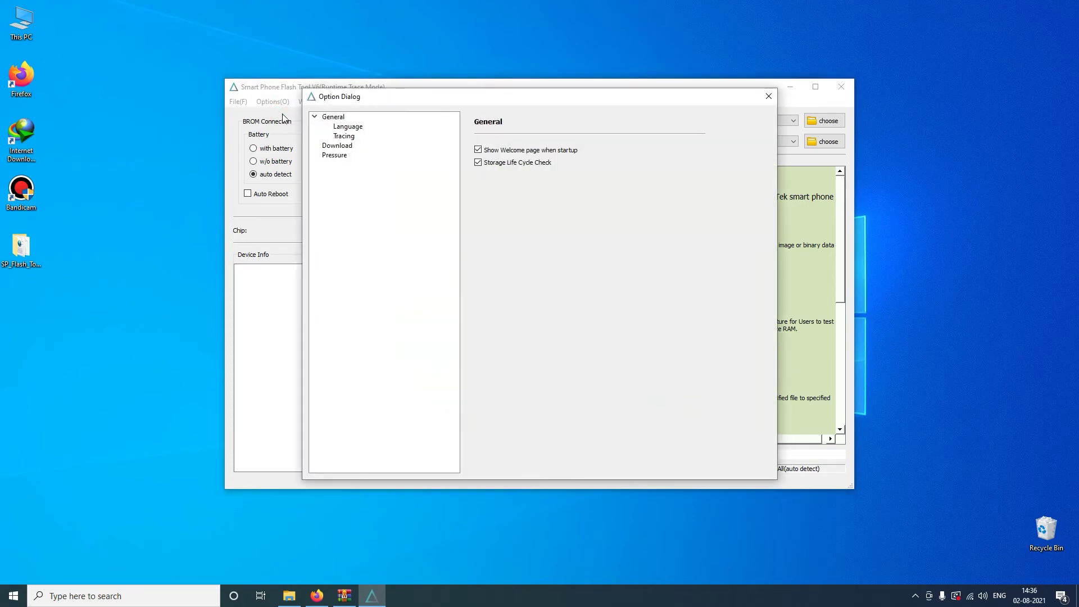
{"action": "left_click", "coordinate": [341, 158]}
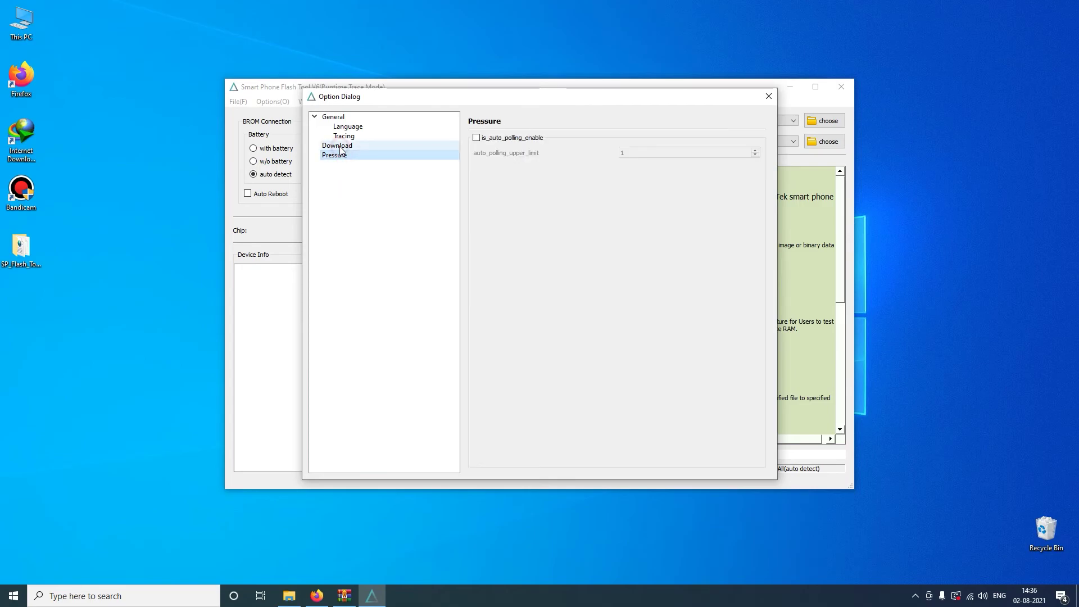
{"action": "left_click", "coordinate": [341, 147]}
{"action": "left_click", "coordinate": [348, 136]}
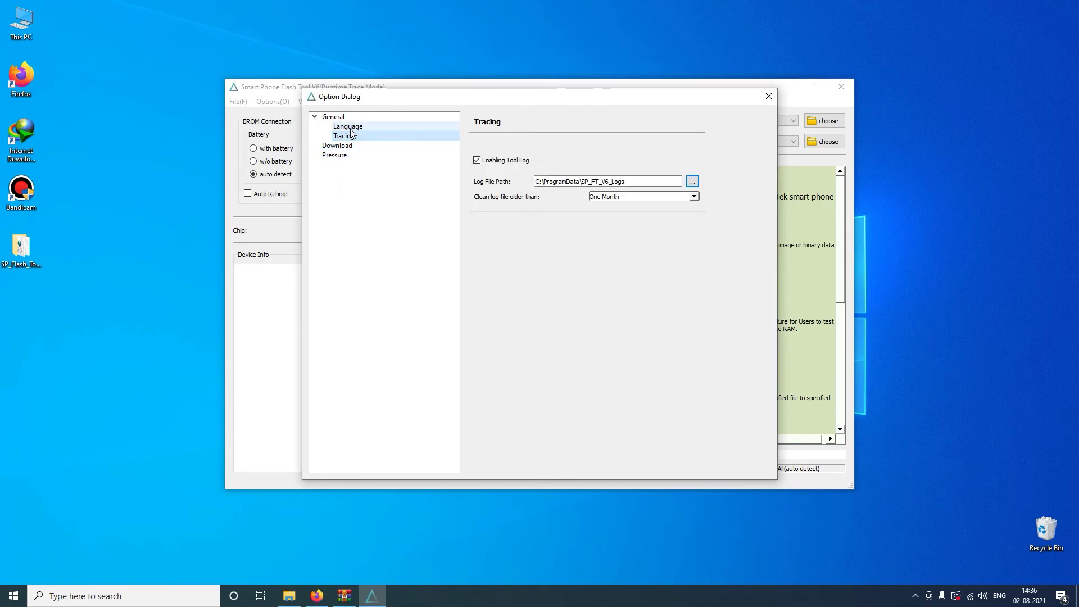
{"action": "left_click", "coordinate": [349, 128]}
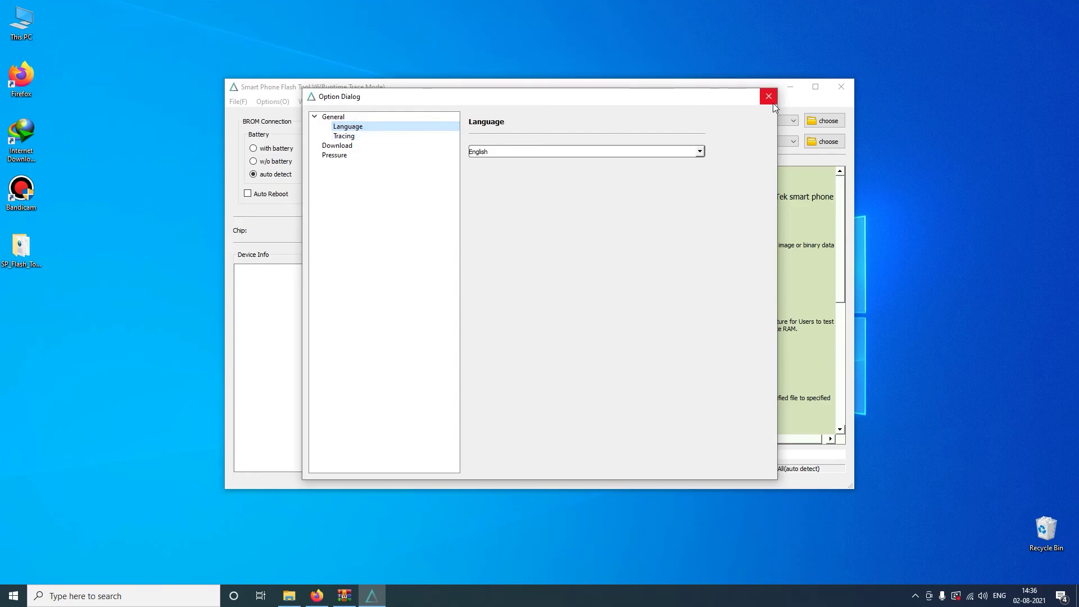
{"action": "left_click", "coordinate": [772, 99]}
Look over the Window and Help commands and the MemoryTest and Readback pages, ending on the Download page
{"action": "left_click", "coordinate": [317, 101]}
{"action": "mouse_move", "coordinate": [353, 102]}
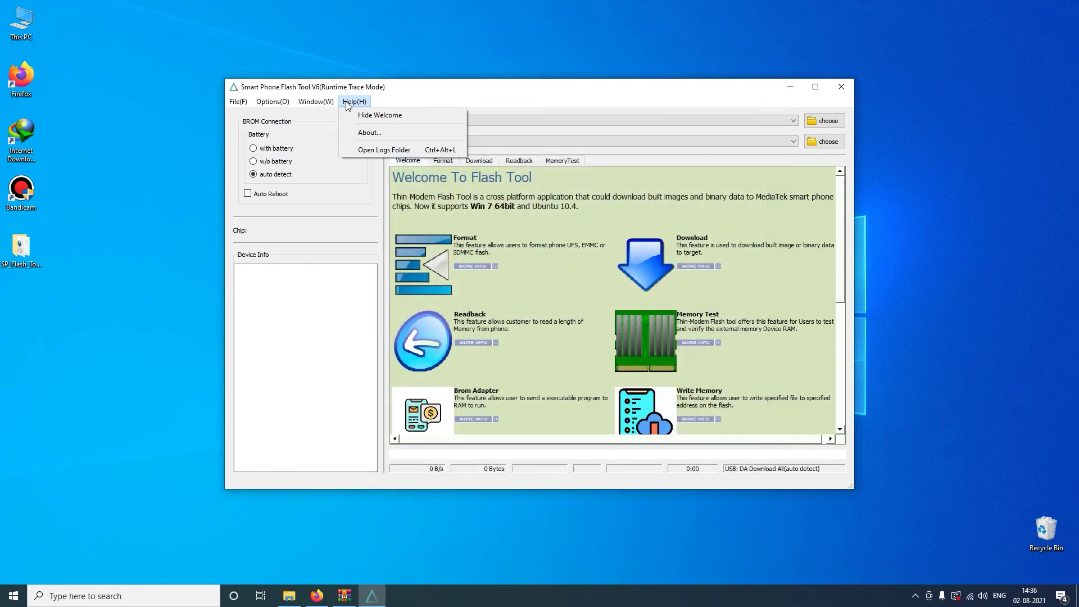
{"action": "left_click", "coordinate": [331, 297]}
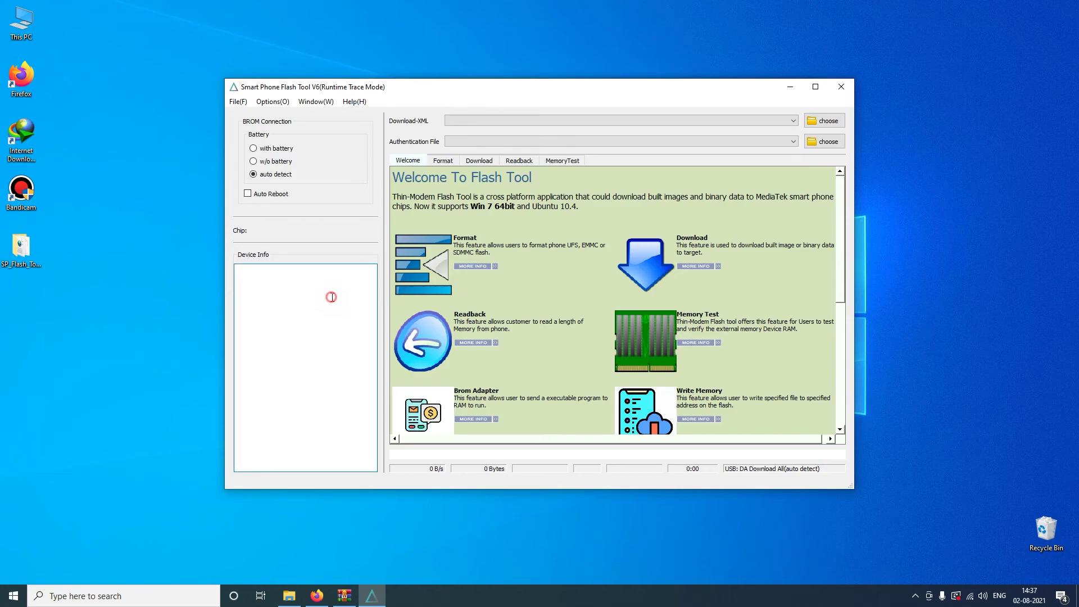
{"action": "left_click", "coordinate": [469, 160]}
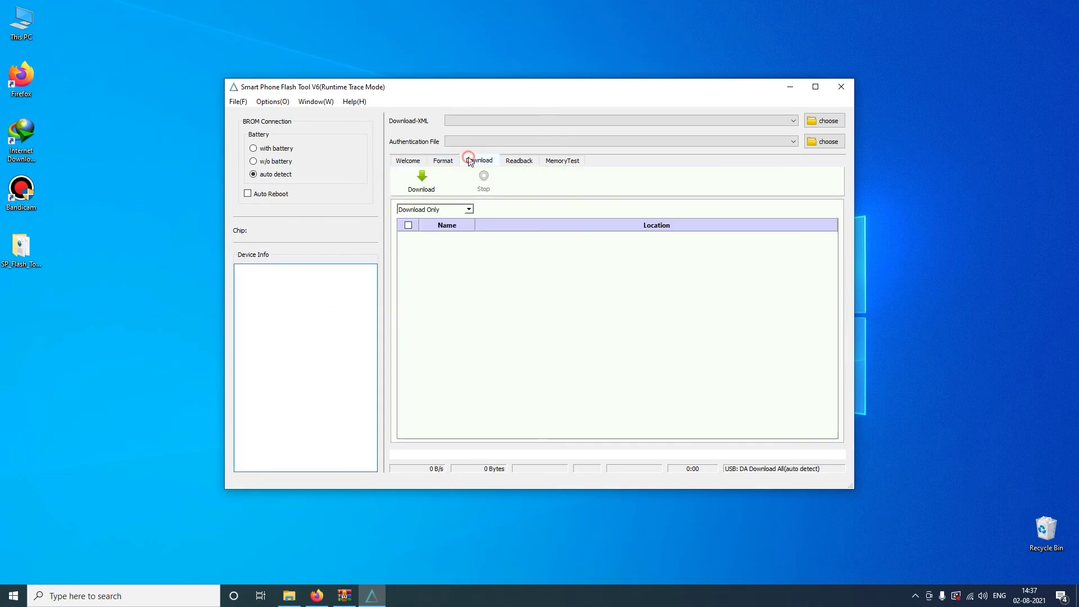
{"action": "left_click", "coordinate": [562, 162]}
{"action": "left_click", "coordinate": [523, 162]}
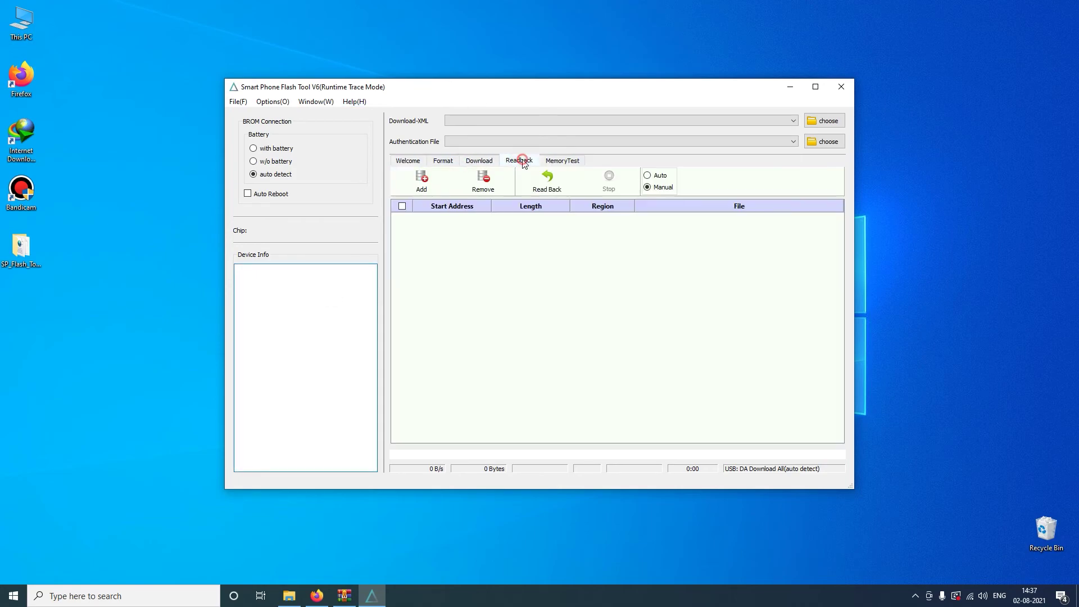
{"action": "left_click", "coordinate": [472, 162]}
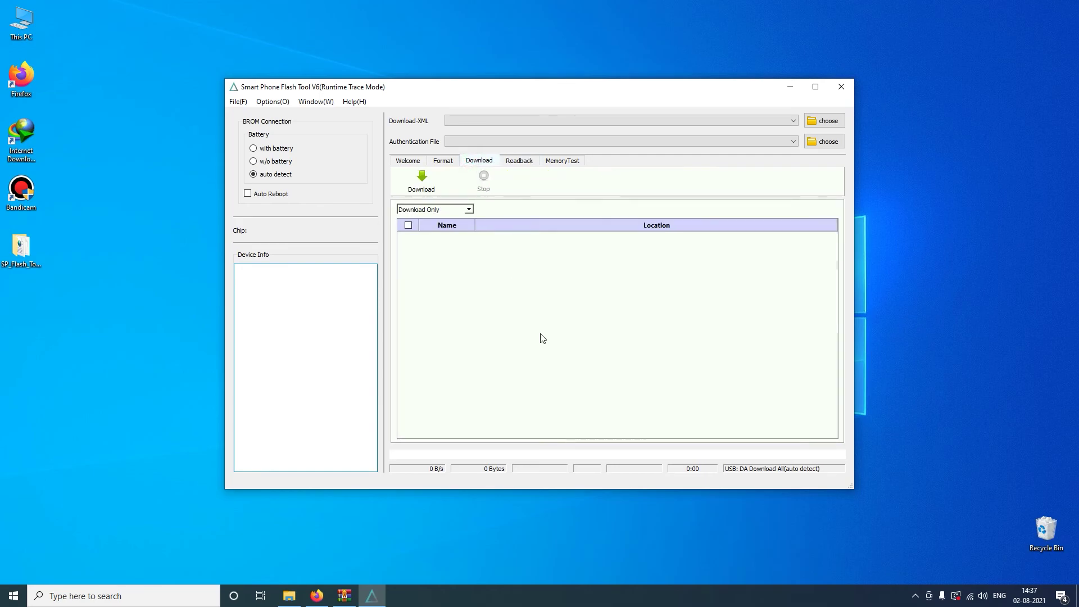
Minimize the flash tool, switch to Firefox and review the SP Flash Tool version list for Windows on the androidmtk.com page
{"action": "left_click", "coordinate": [372, 596]}
{"action": "left_click", "coordinate": [289, 596]}
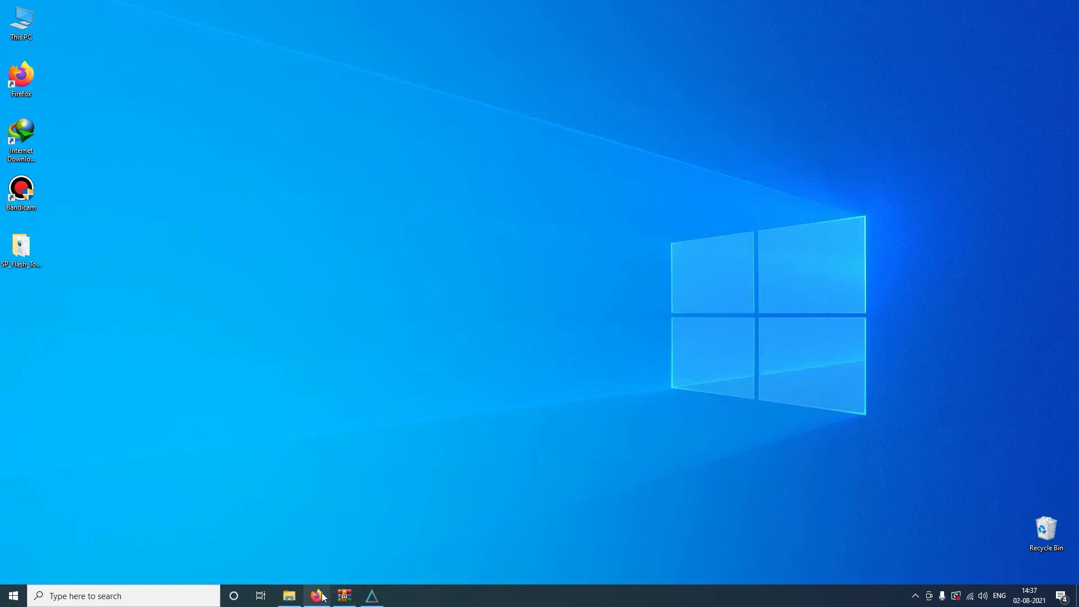
{"action": "left_click", "coordinate": [318, 596]}
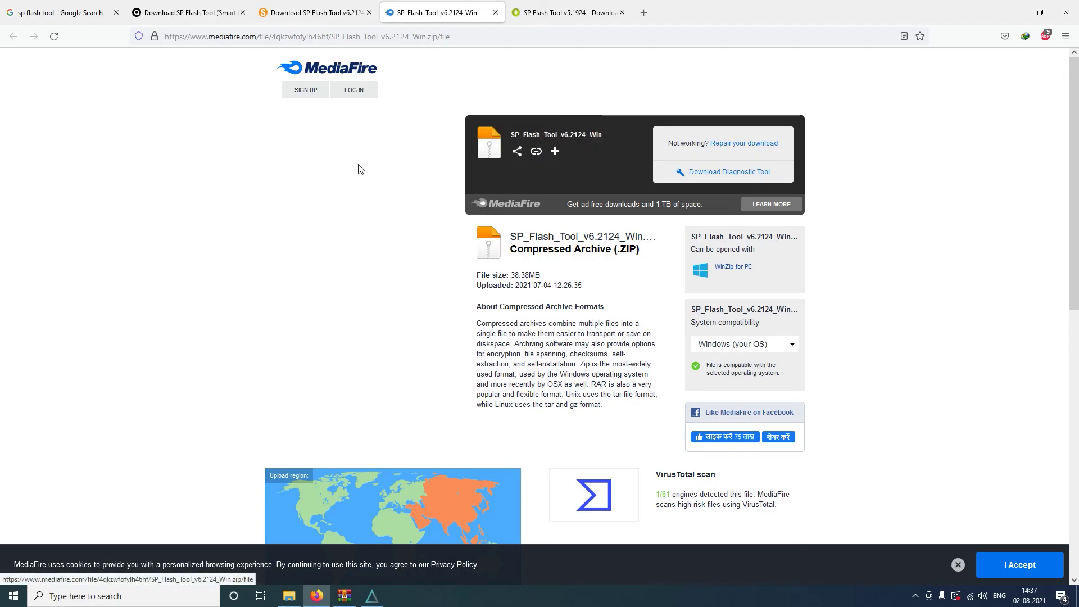
{"action": "left_click", "coordinate": [308, 14]}
{"action": "scroll", "coordinate": [600, 333], "scroll_direction": "down", "scroll_amount": 4}
{"action": "scroll", "coordinate": [599, 332], "scroll_direction": "up", "scroll_amount": 10}
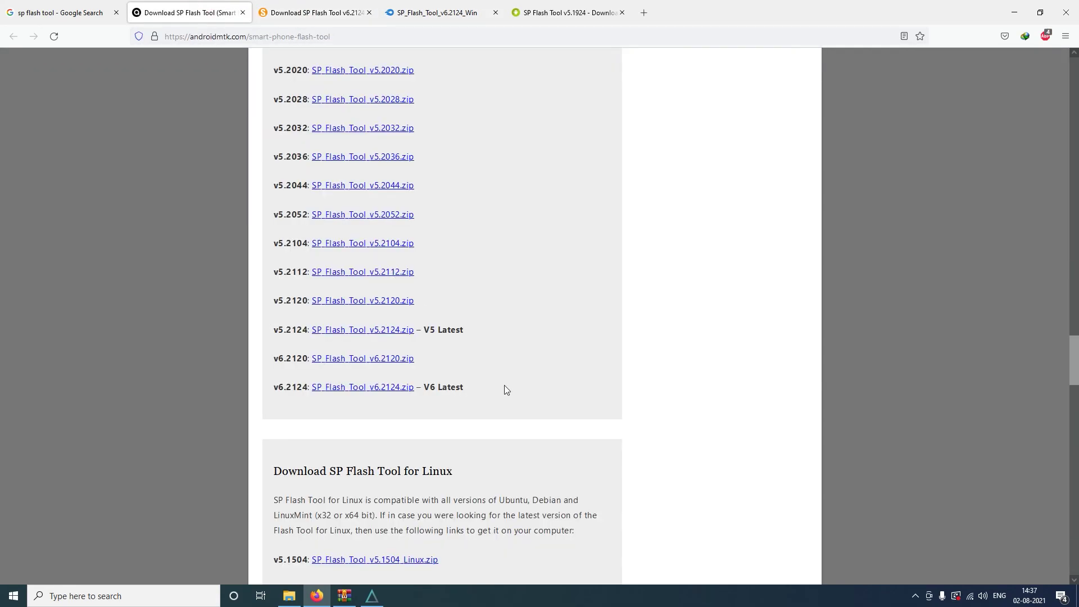
{"action": "scroll", "coordinate": [504, 386], "scroll_direction": "up", "scroll_amount": 2}
{"action": "scroll", "coordinate": [427, 405], "scroll_direction": "down", "scroll_amount": 1}
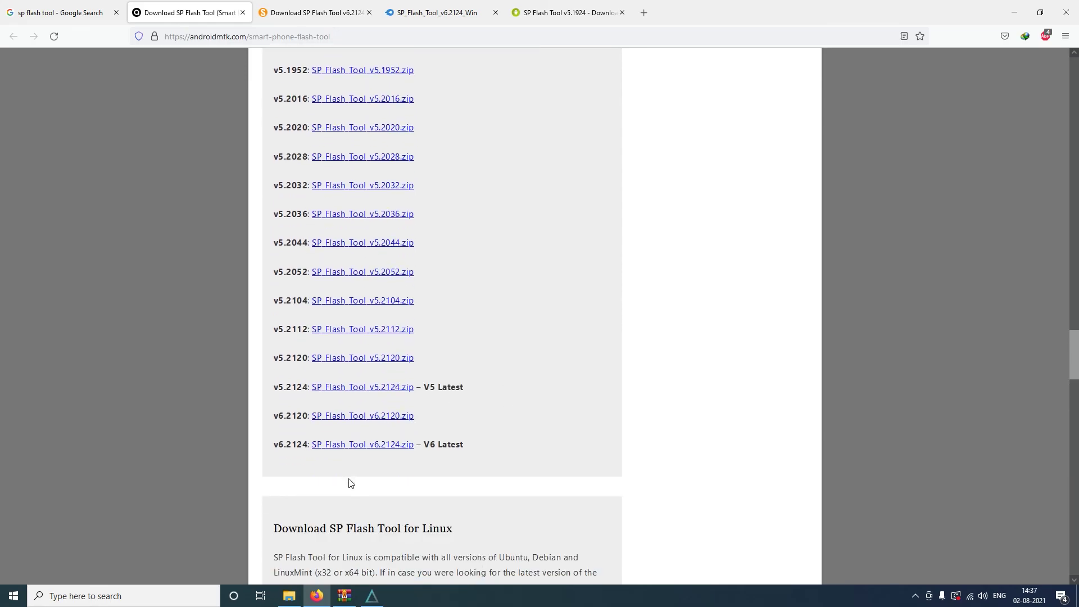